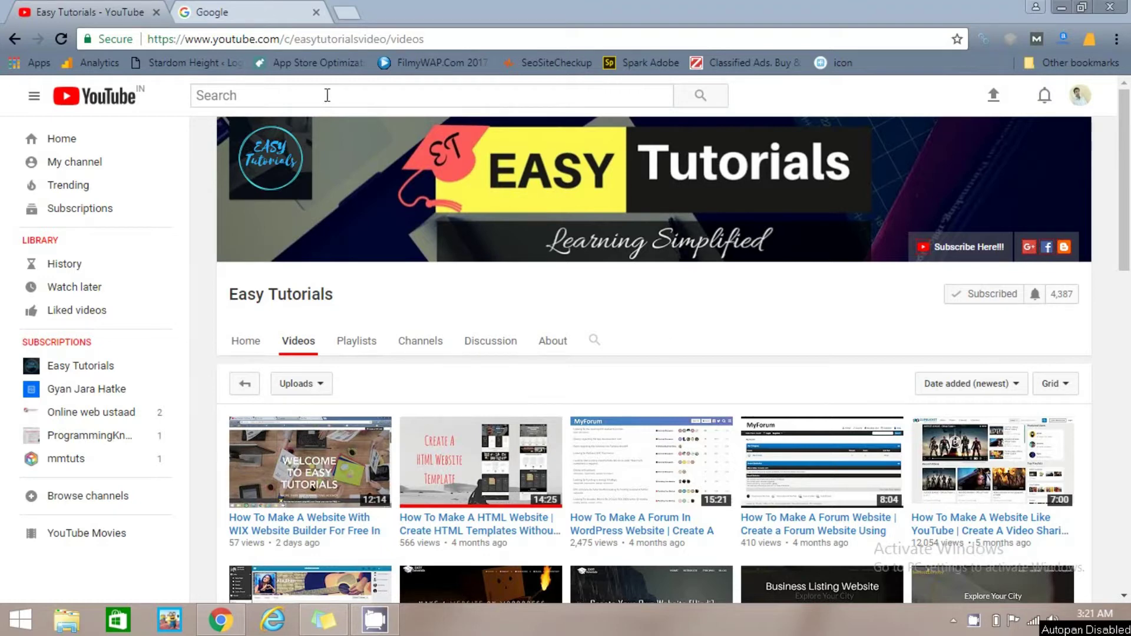
Search Google for "wix" and open the Wix.com website
left_click(251, 9)
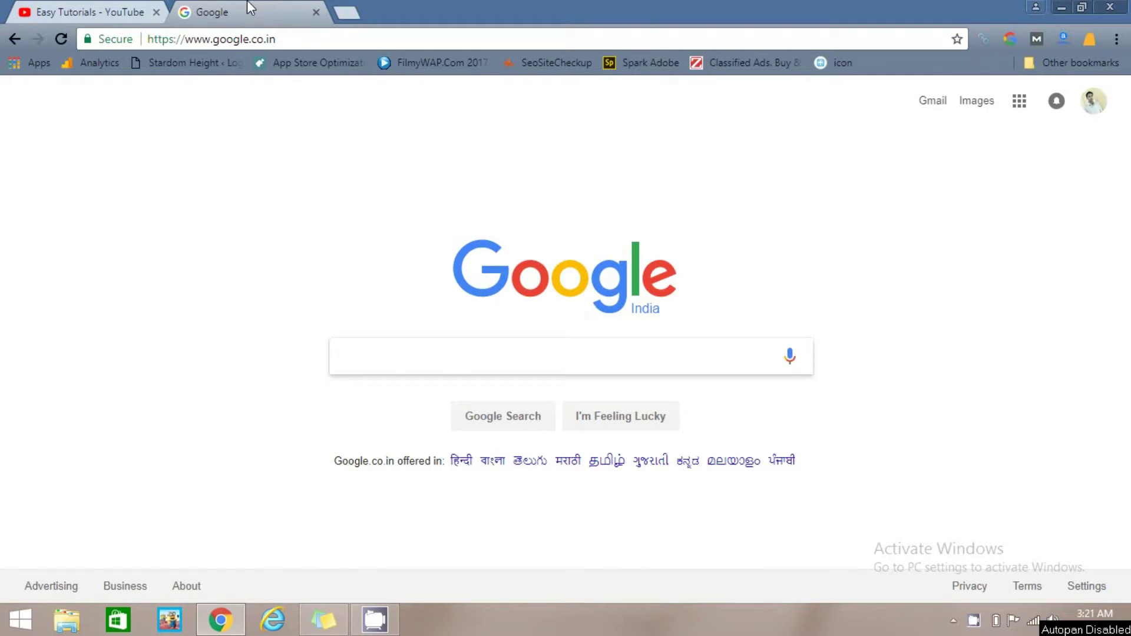
type("wix")
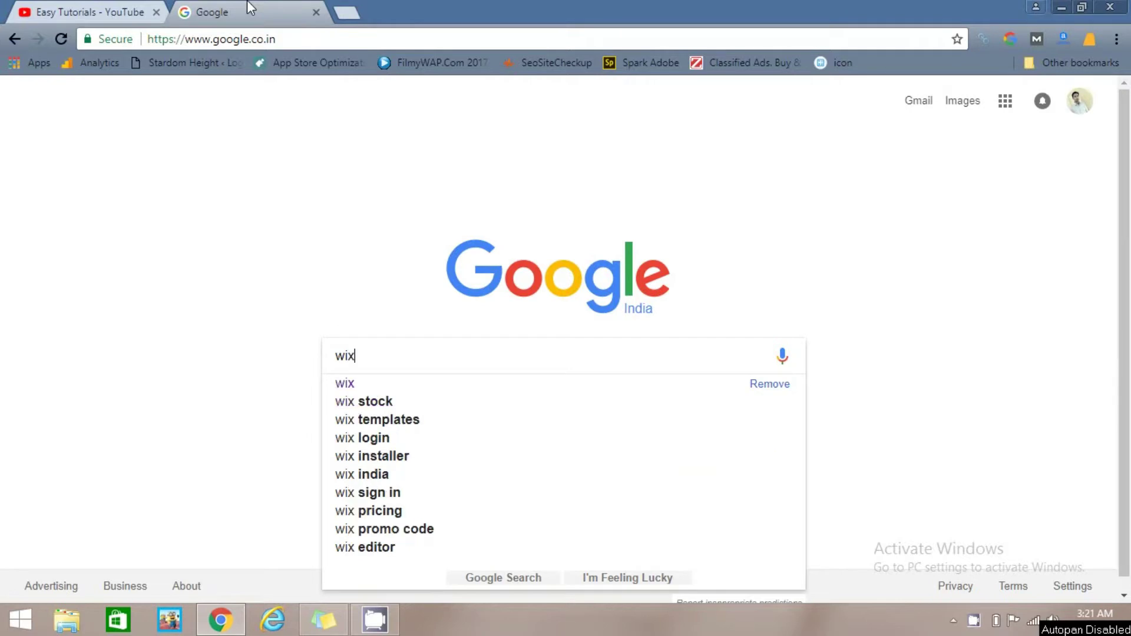
key("Return")
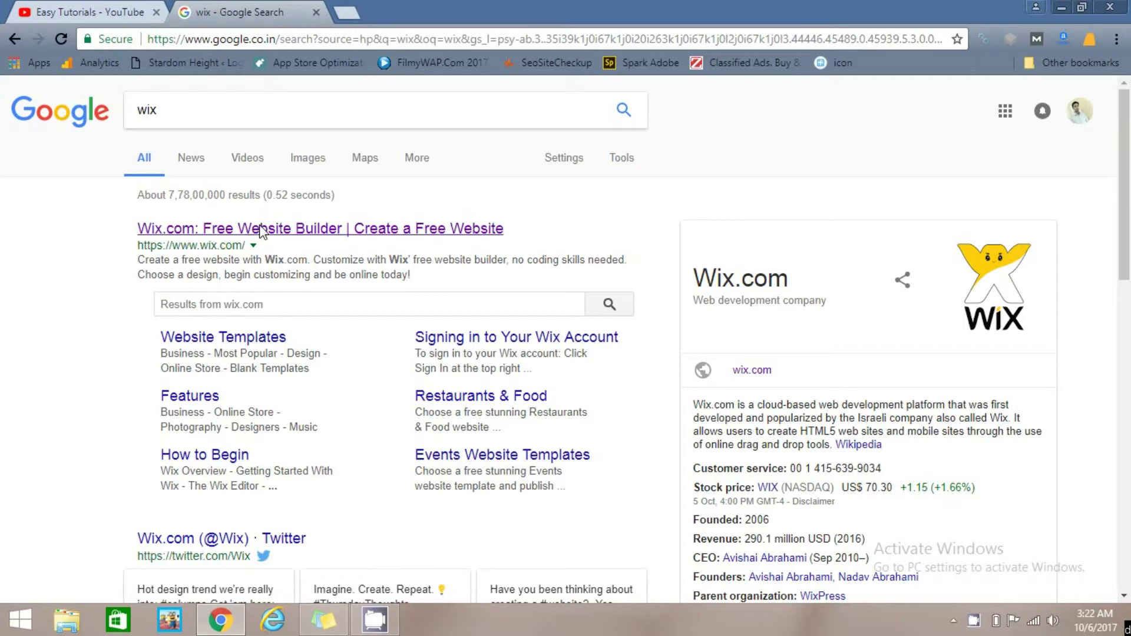
left_click(261, 230)
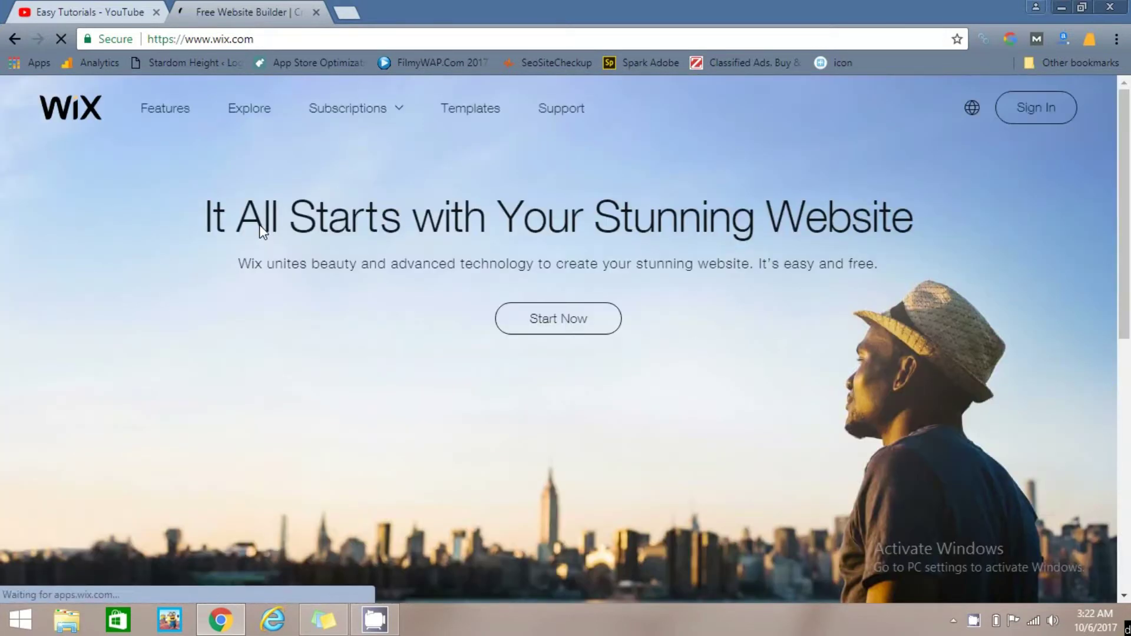
Start creating a website on Wix and log in with the Google account
left_click(558, 333)
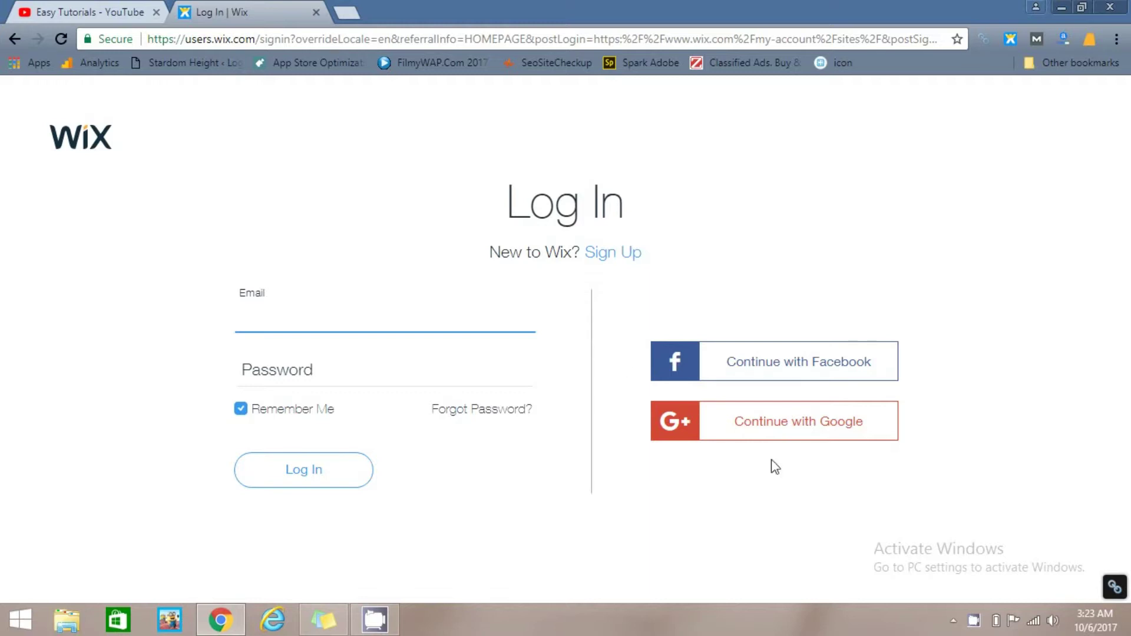
left_click(766, 423)
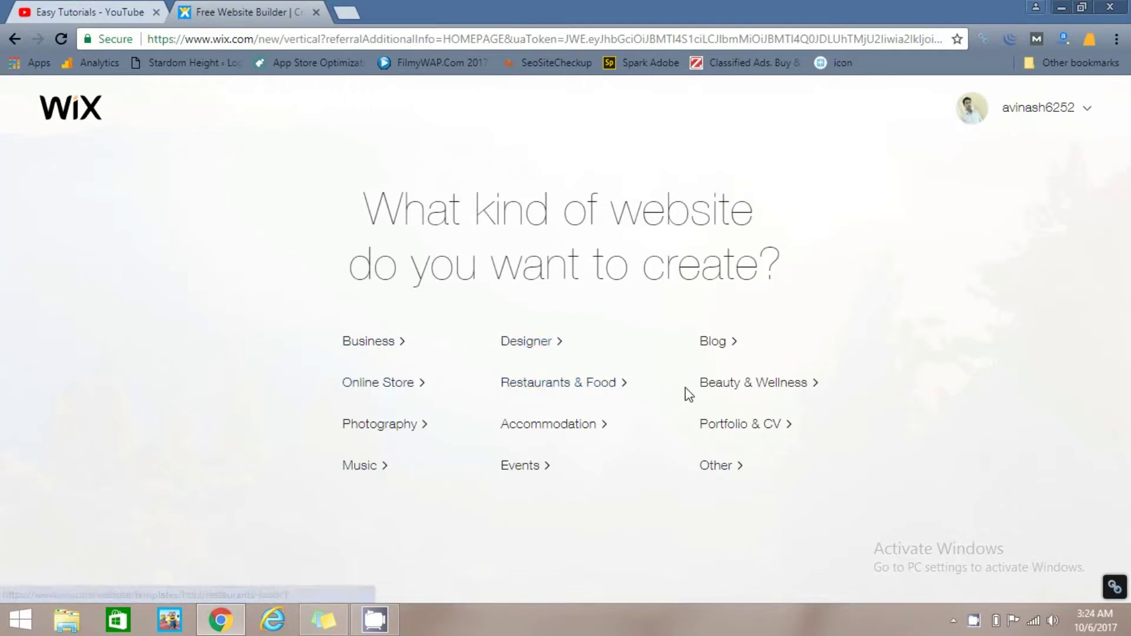
Have Wix ADI build a Business website for a Marketing Agency with the Get subscribers feature
left_click(358, 352)
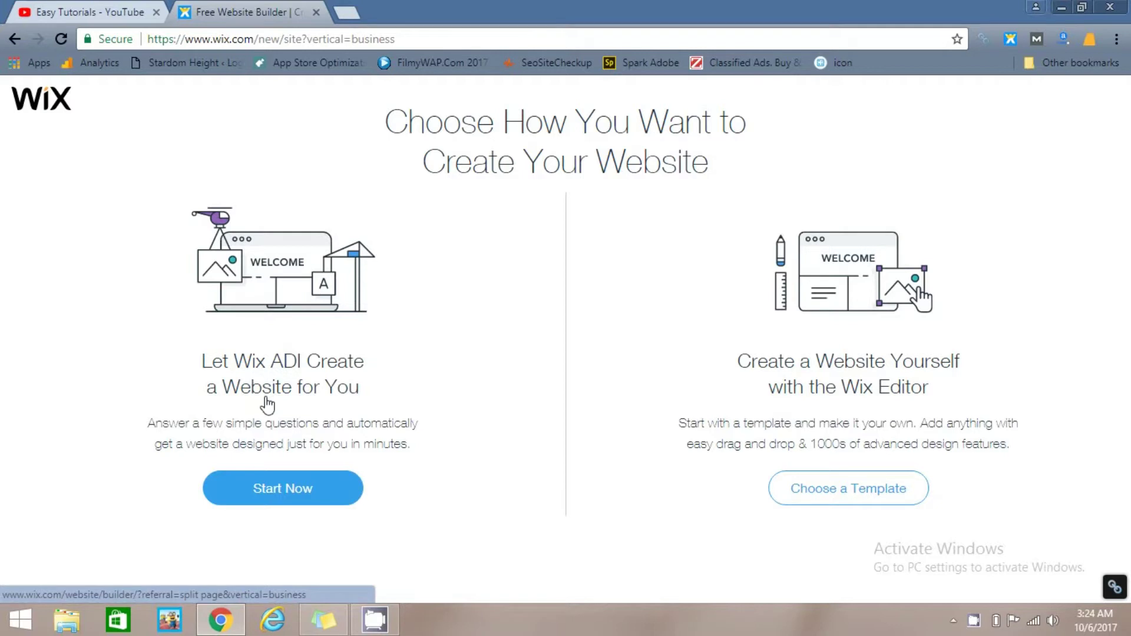
left_click(271, 496)
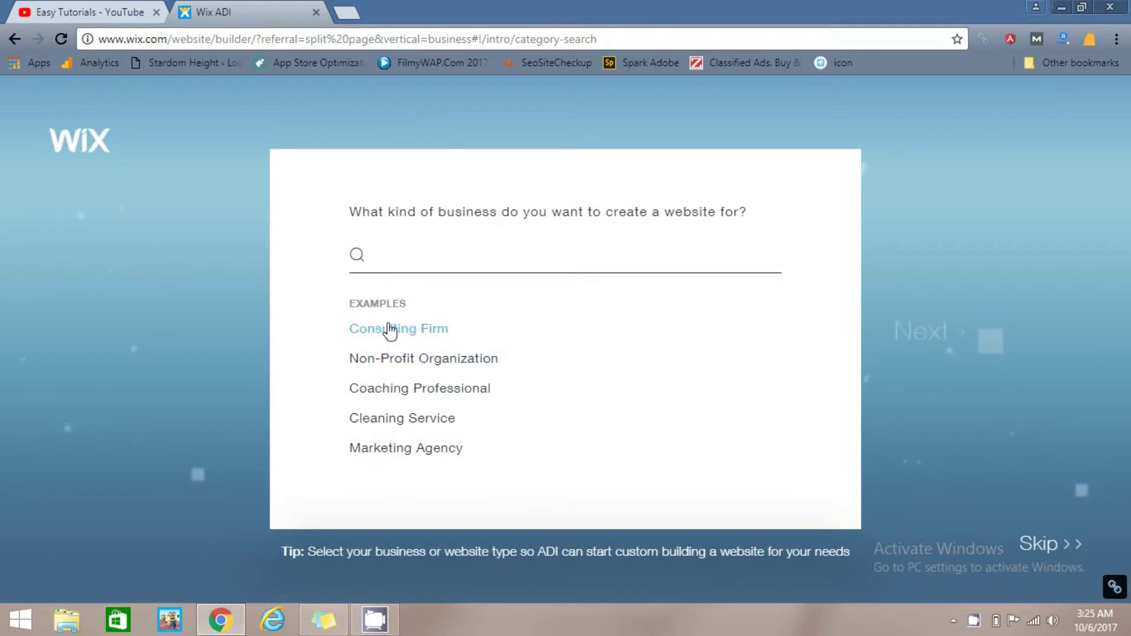
left_click(395, 452)
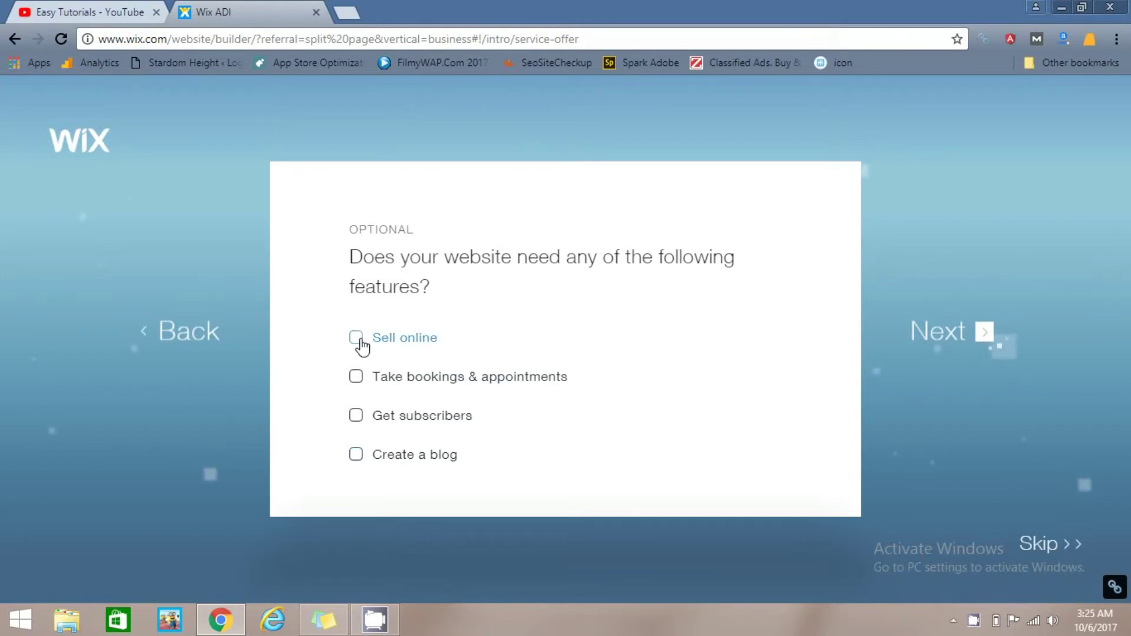
left_click(360, 417)
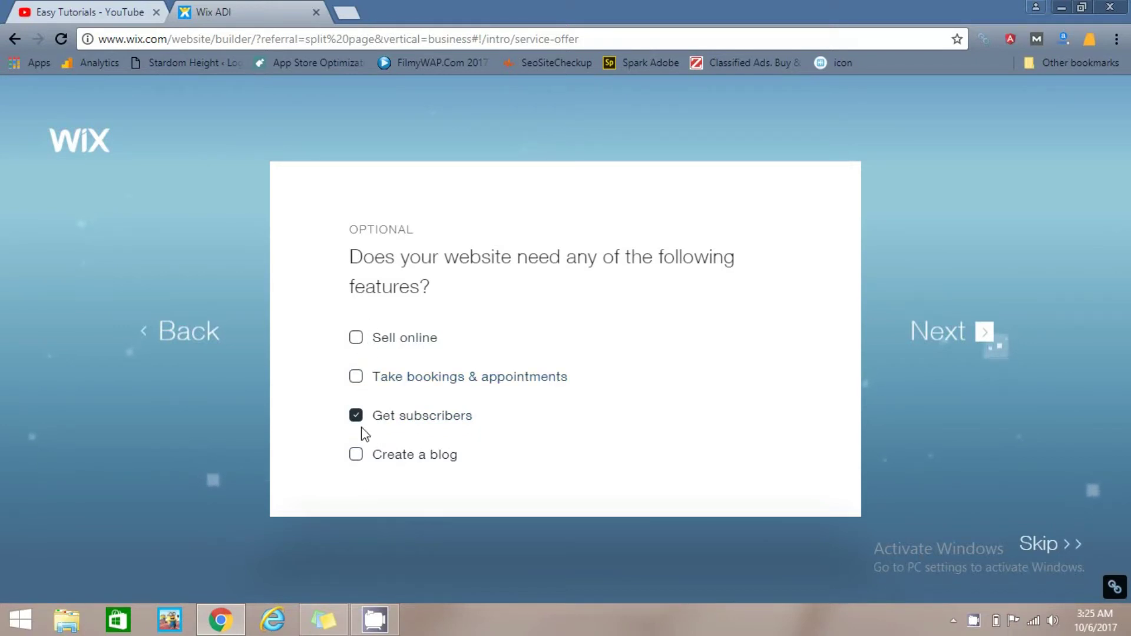
left_click(969, 338)
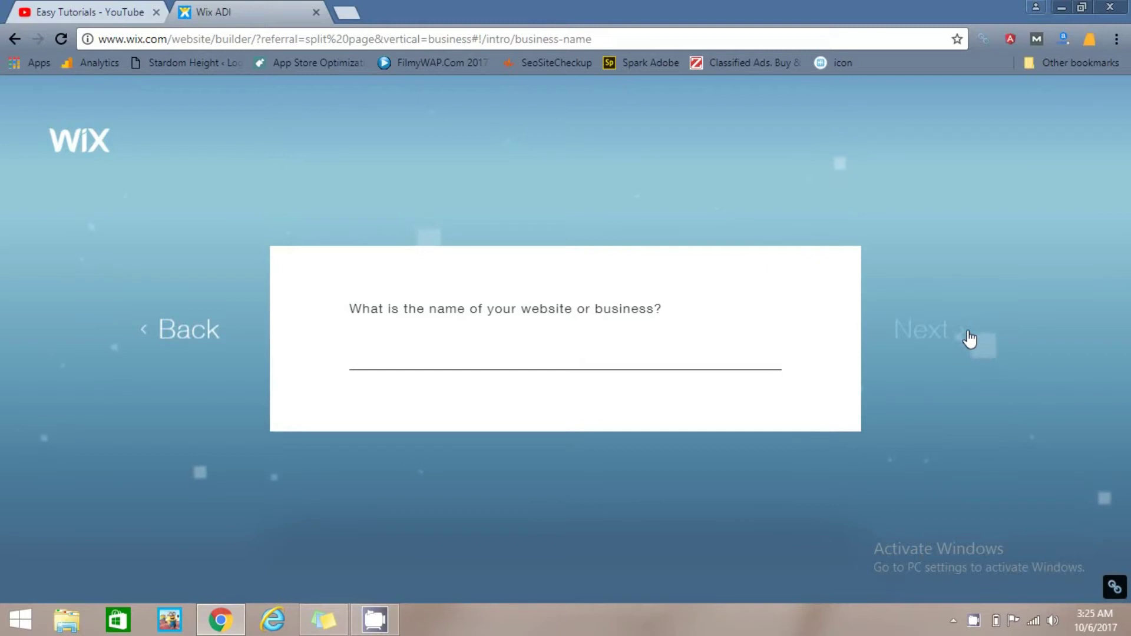
Name the business "Easy Tutorials" and continue to the location question
type("Easy")
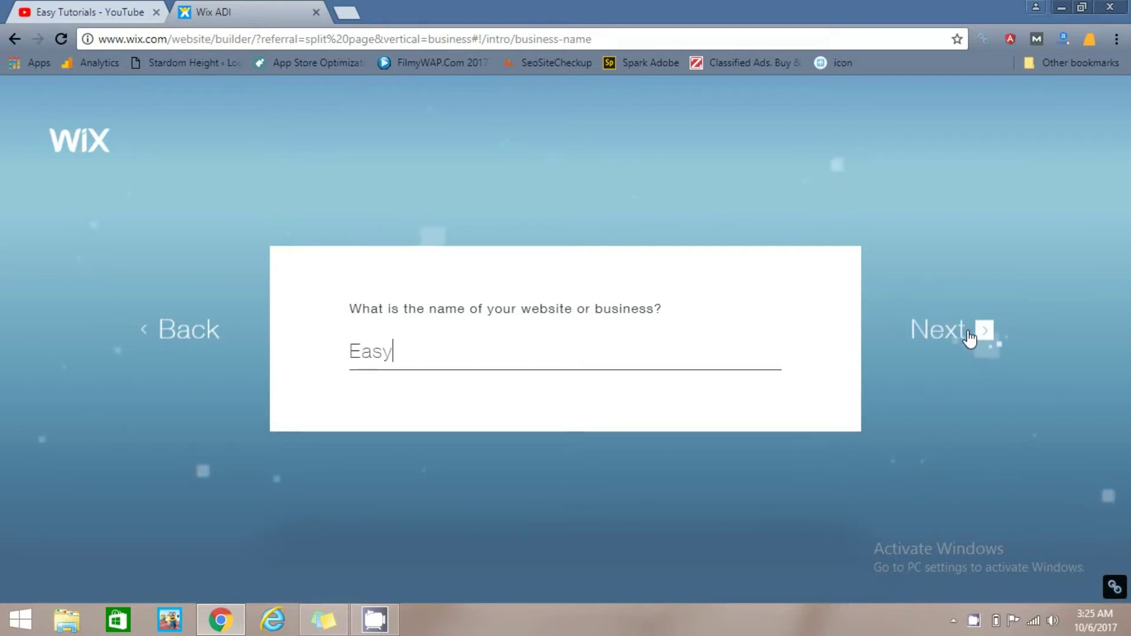
type(" Tuto")
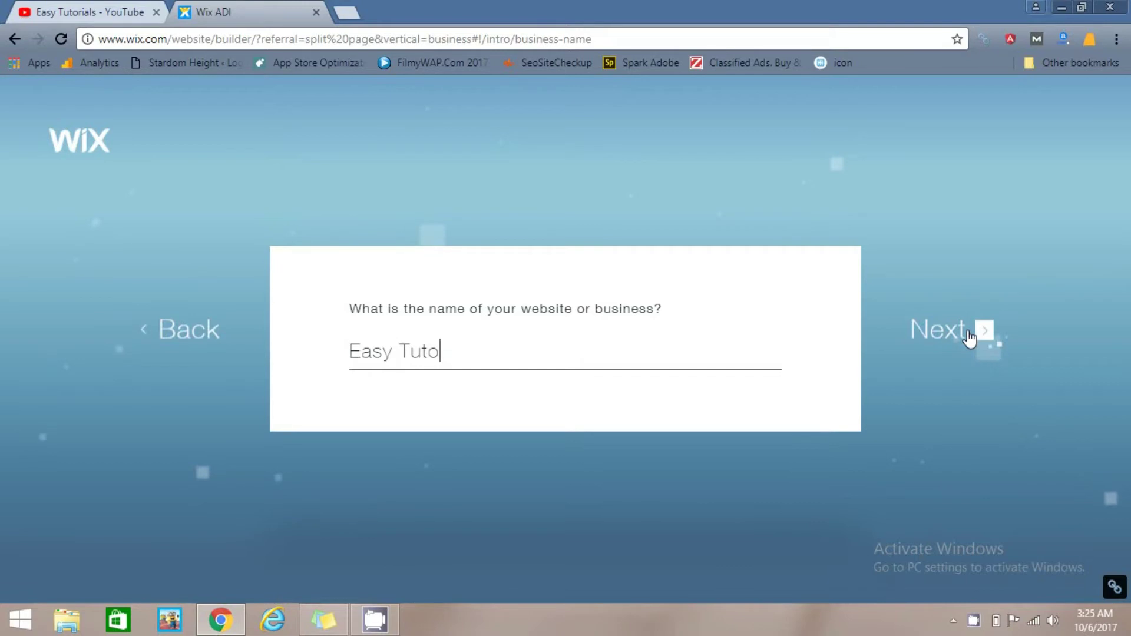
type("rials")
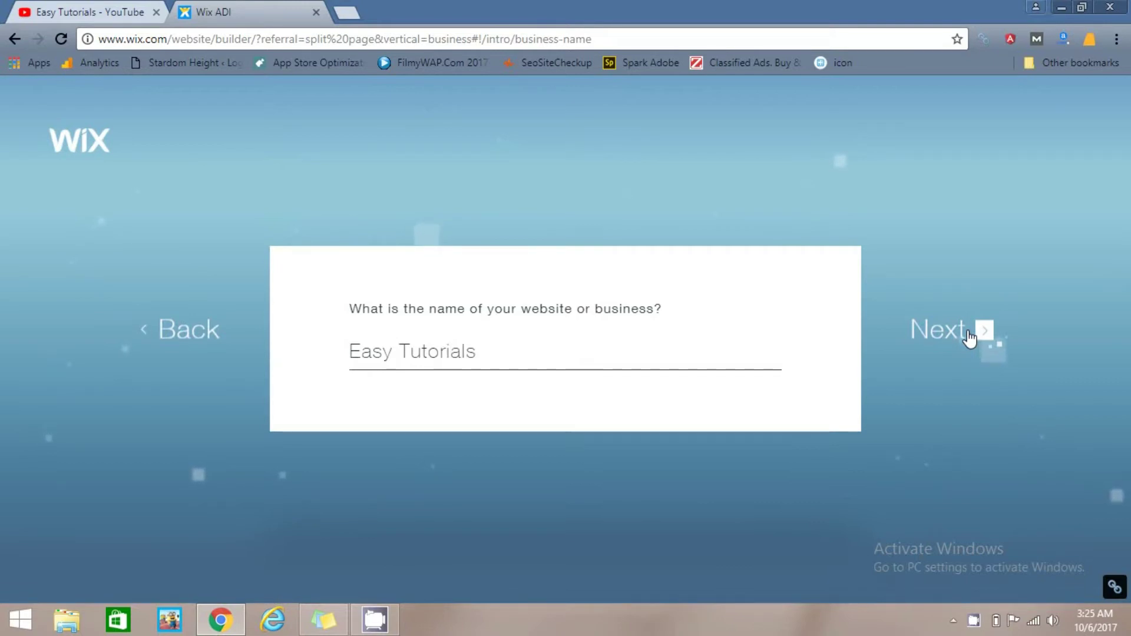
left_click(969, 337)
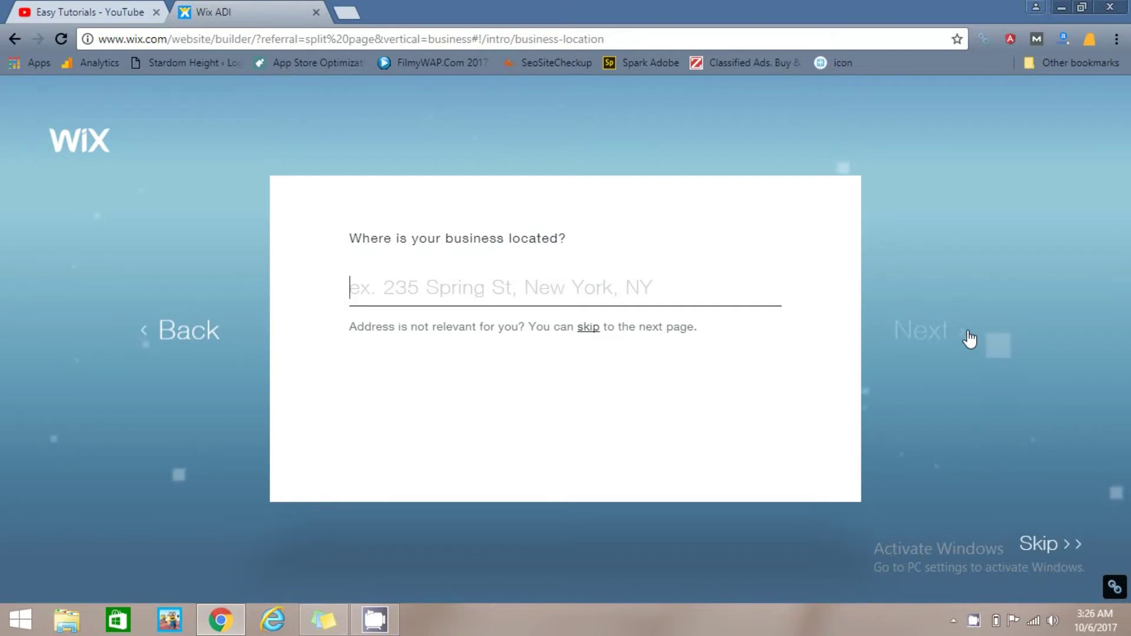
Enter the business address using a matching location suggestion and continue
type("Jp n")
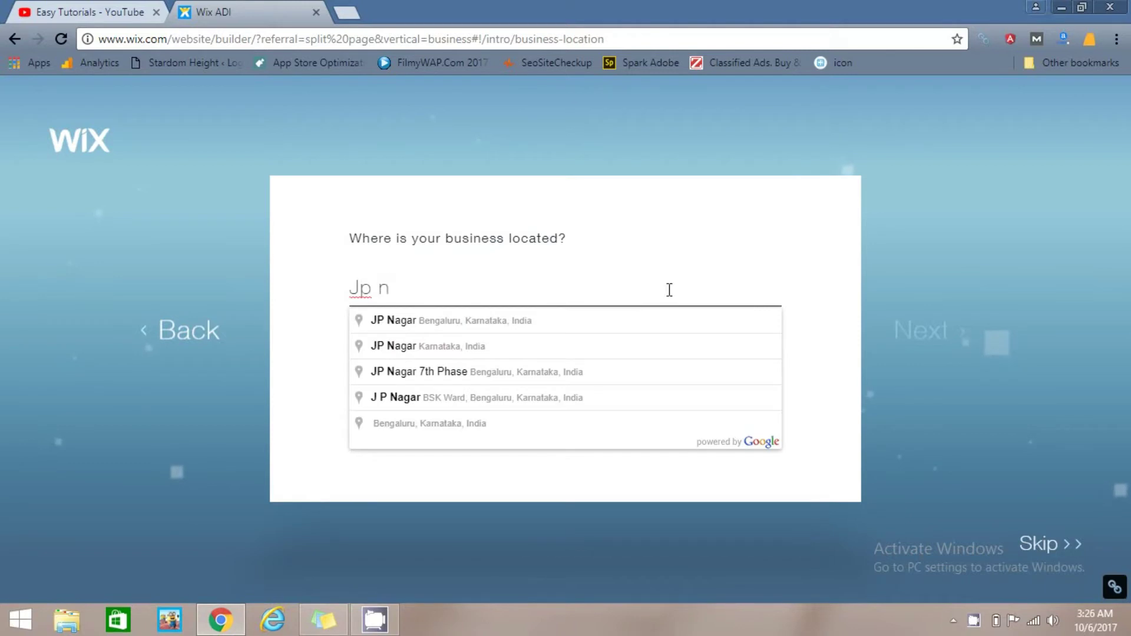
key("Escape")
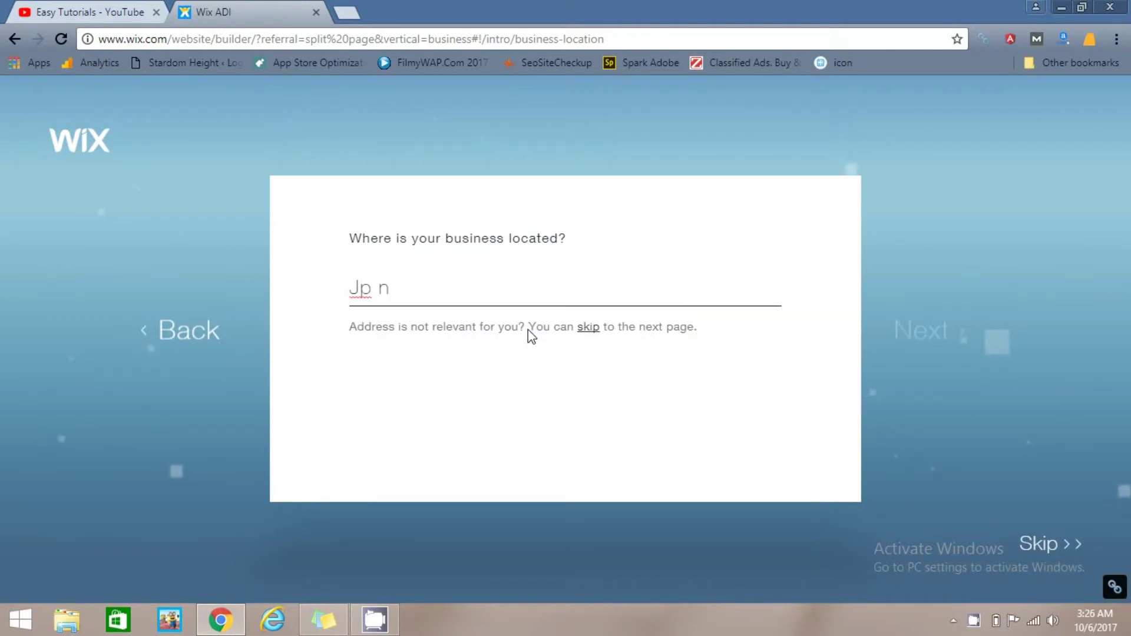
key("Down")
type("a")
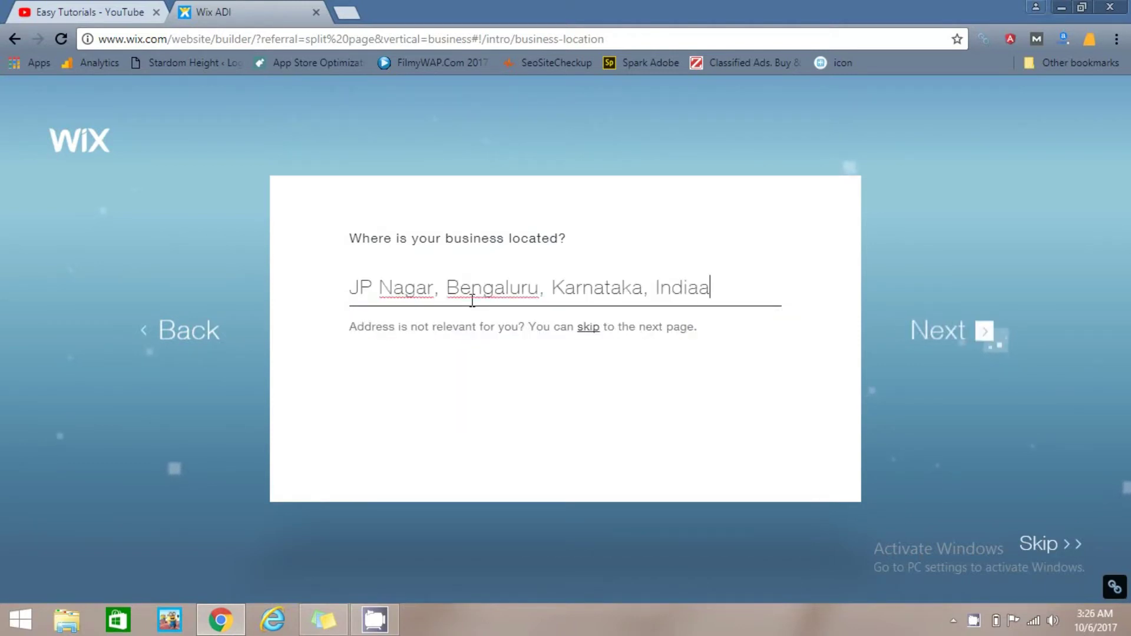
key("BackSpace")
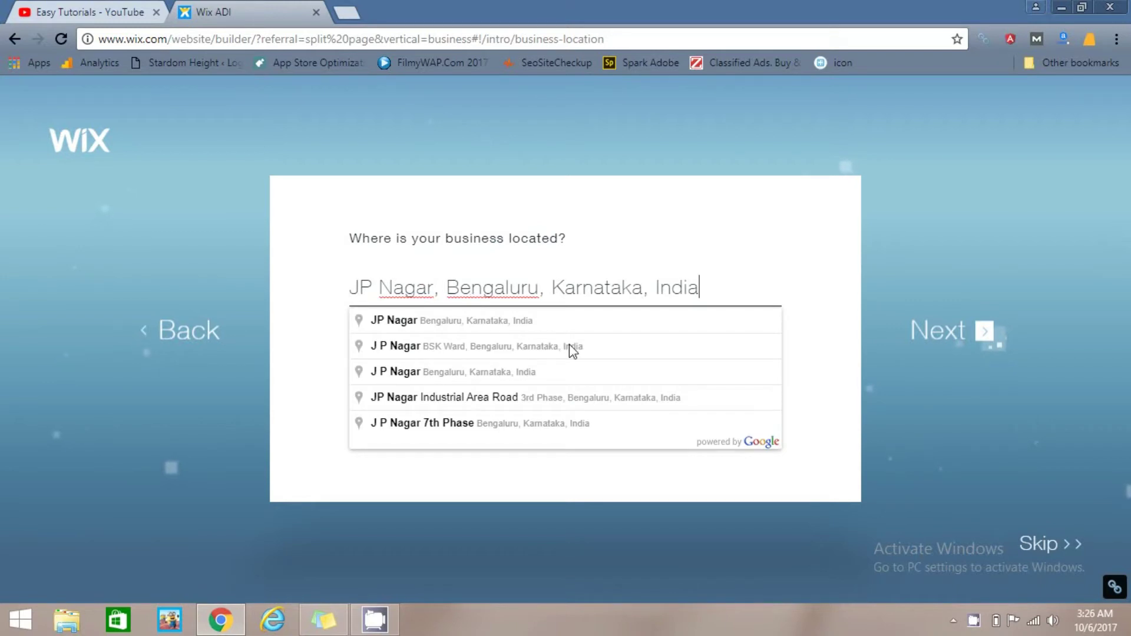
left_click(837, 364)
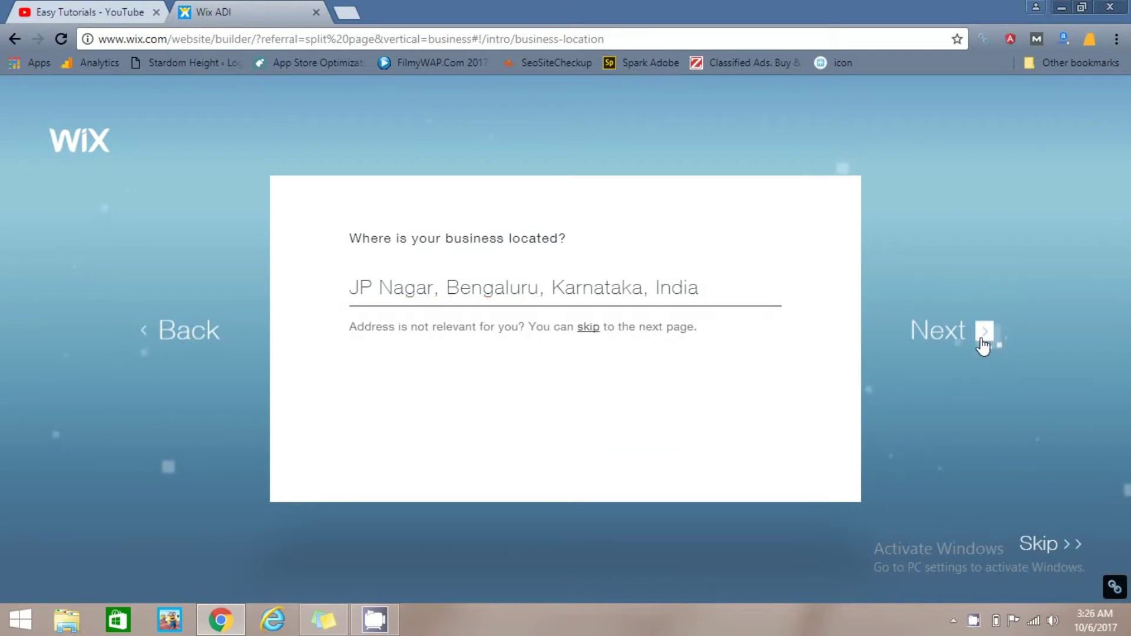
left_click(962, 340)
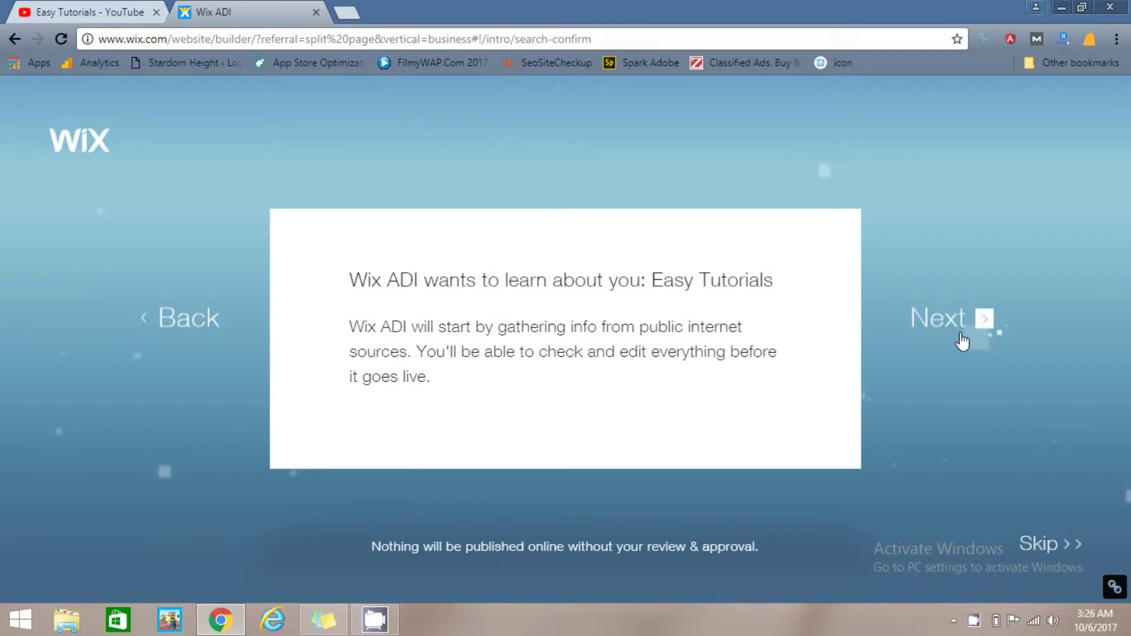
Let Wix ADI look up the business online and skip choosing one of the suggested matches
left_click(962, 341)
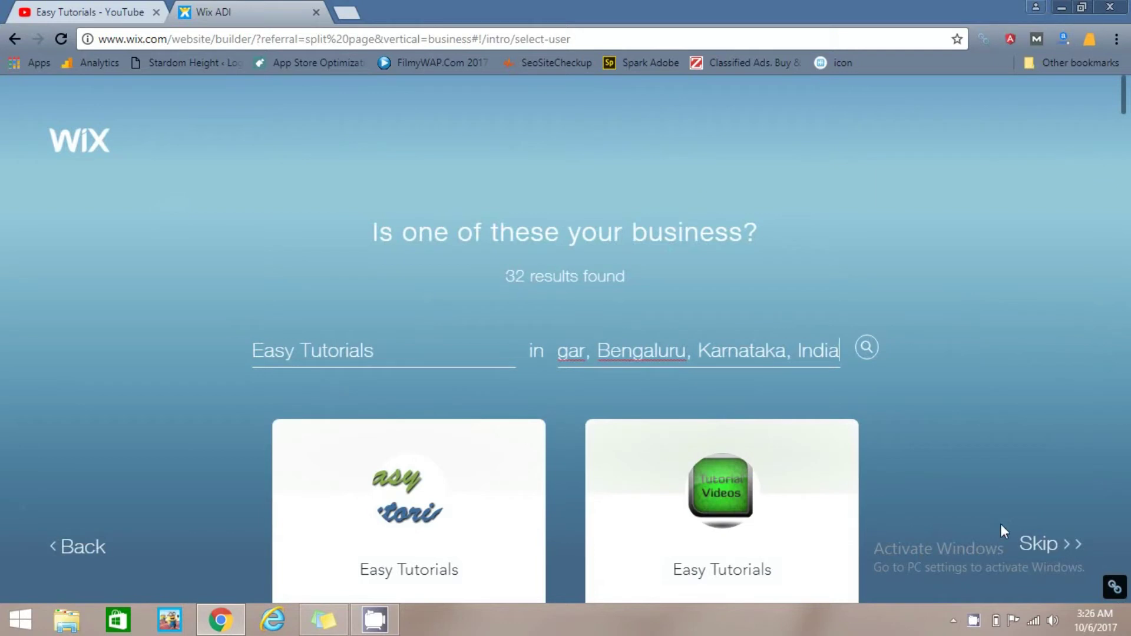
left_click(1040, 544)
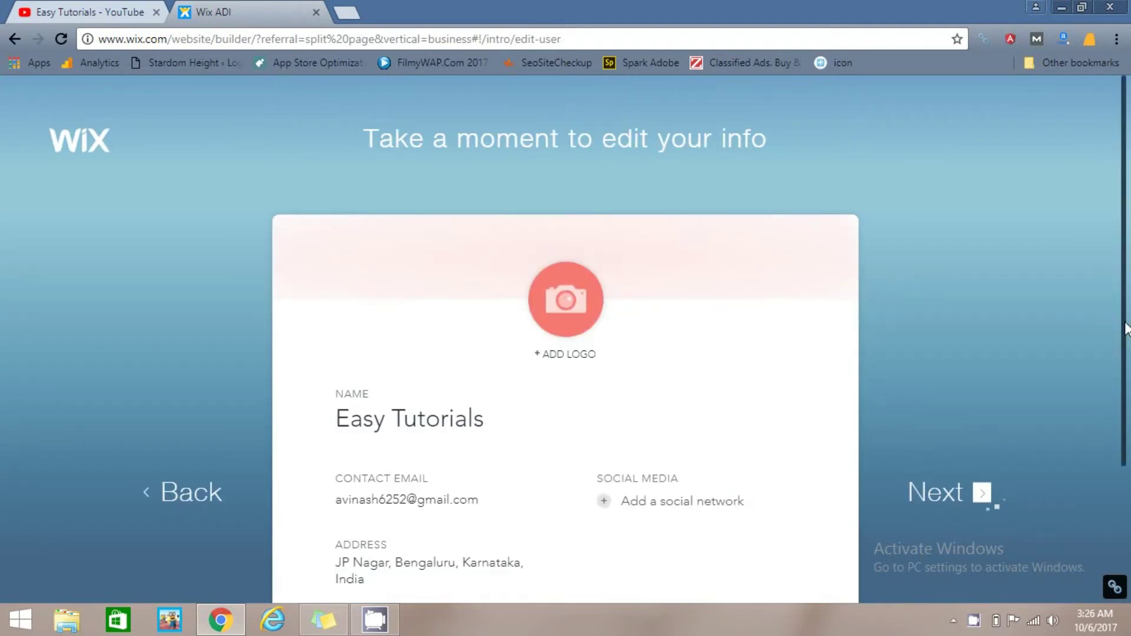
Fill in the phone number in the business contact info
scroll(1128, 420, "down", 3)
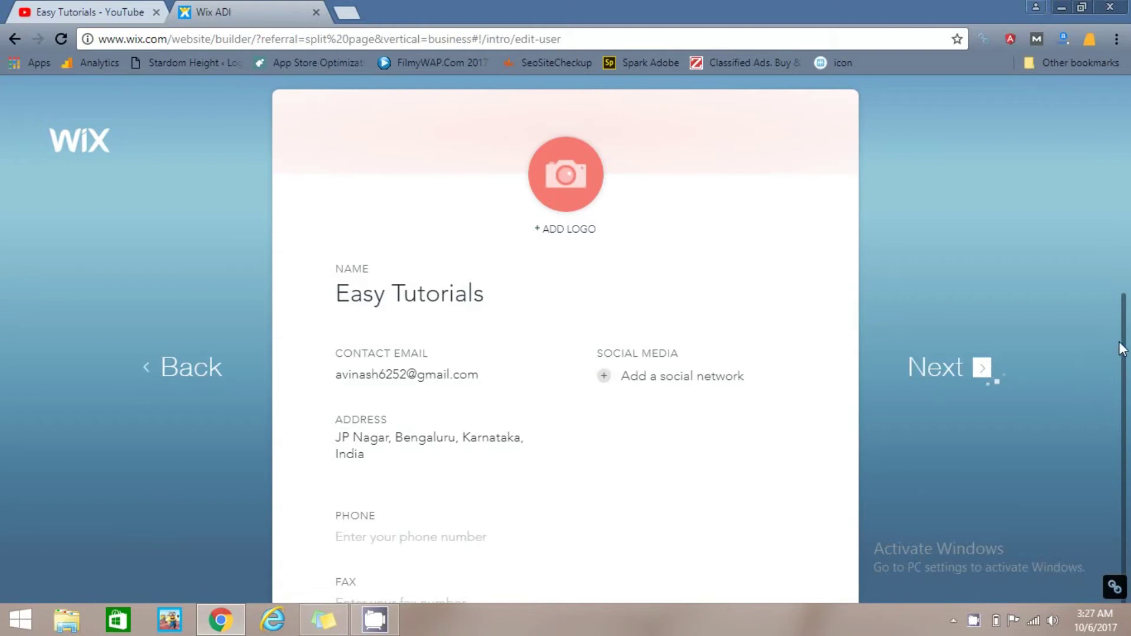
scroll(1126, 348, "down", 1)
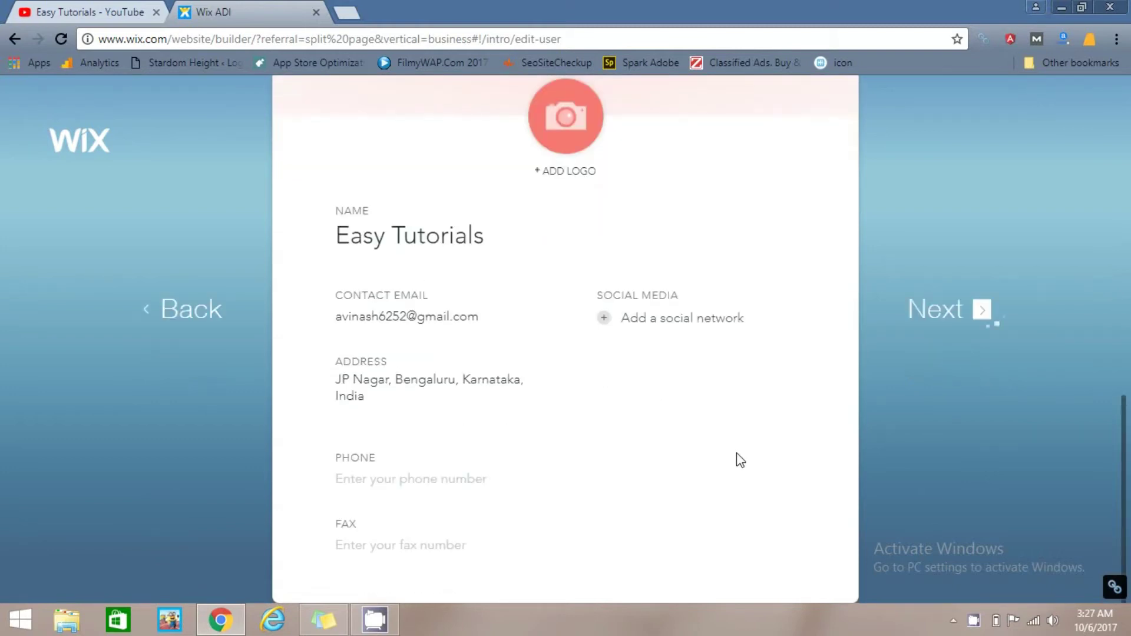
left_click(356, 479)
type("0123456789")
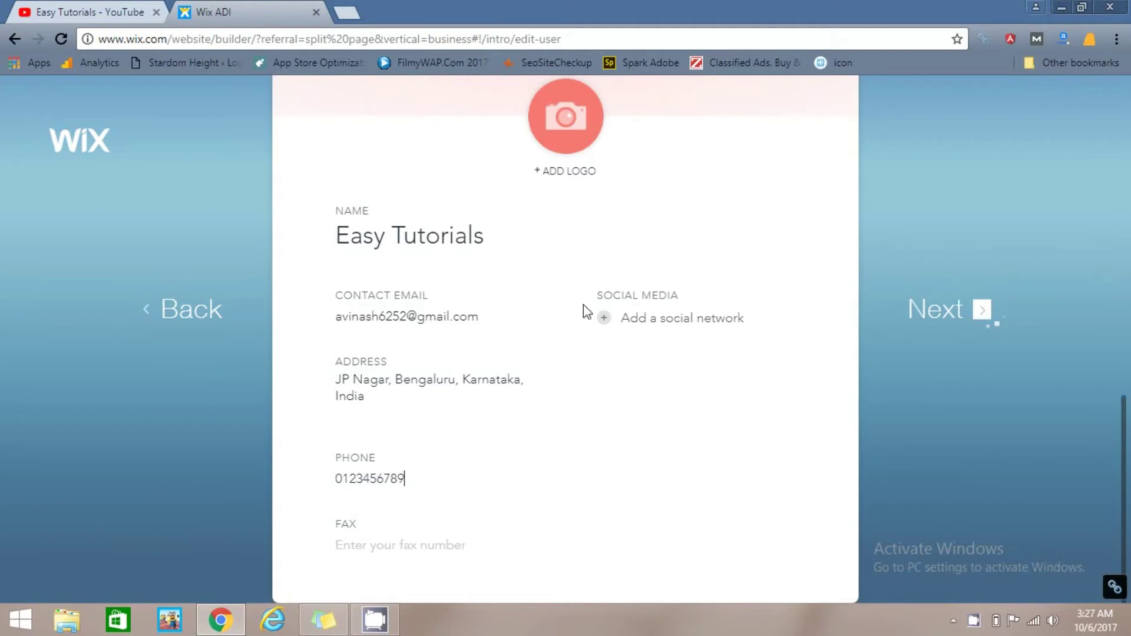
left_click(603, 319)
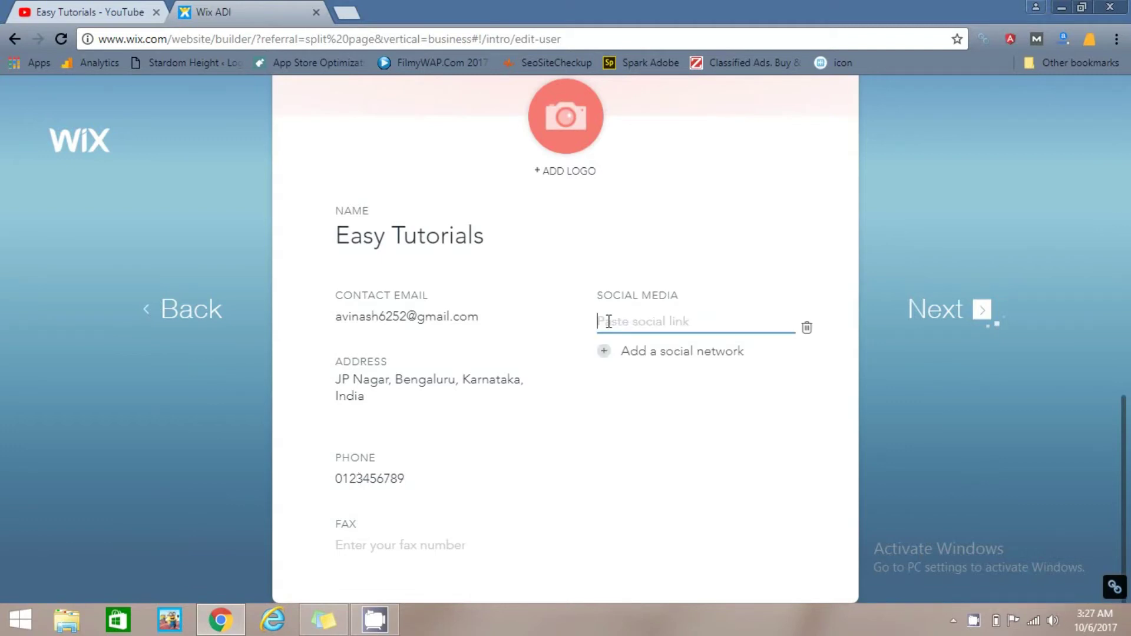
type("http:www.fa")
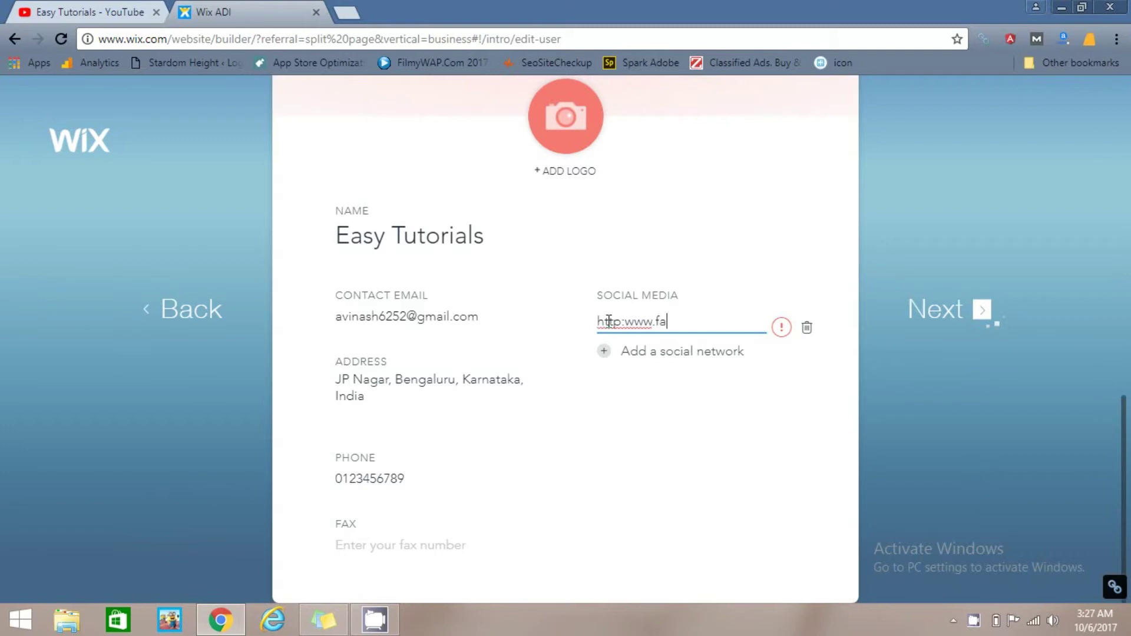
type("cebook.")
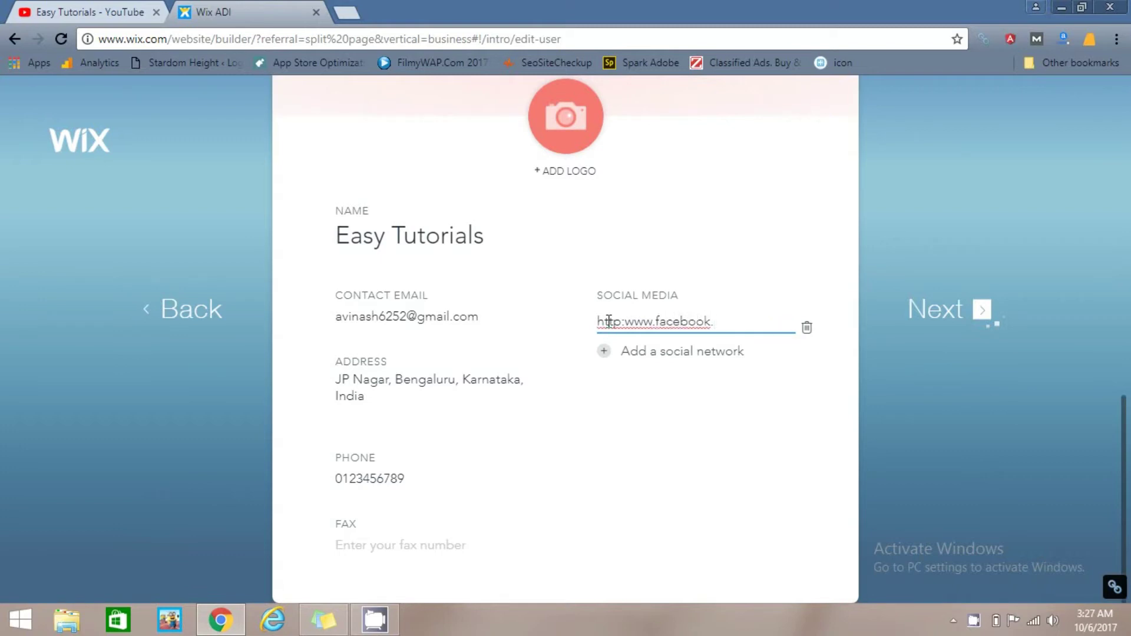
type("com")
left_click(805, 428)
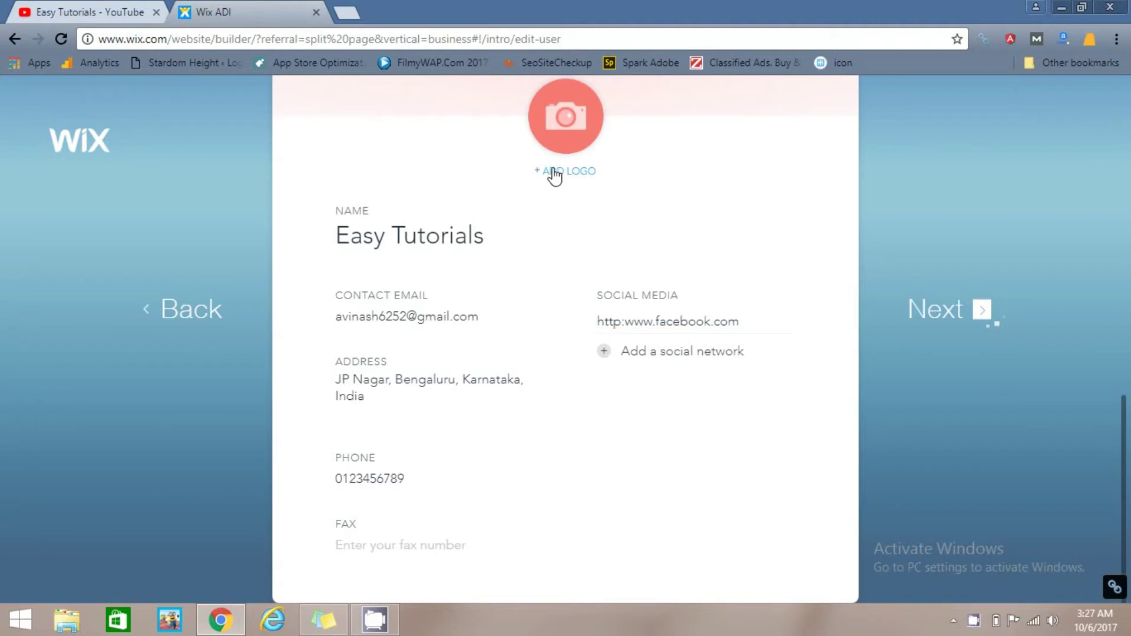
left_click(939, 321)
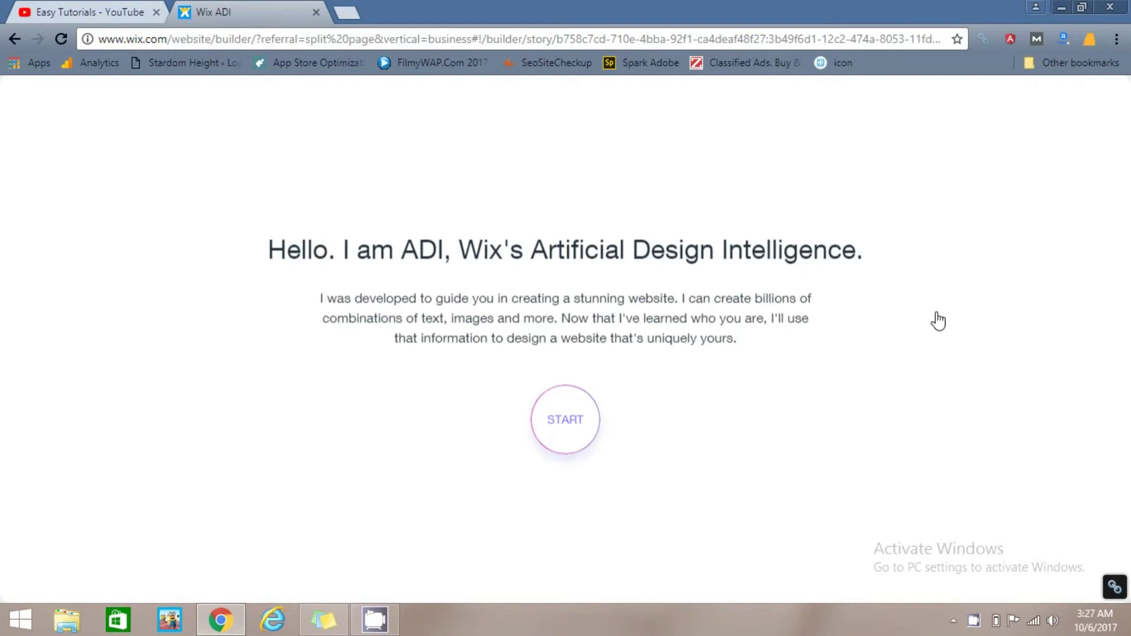
Start the ADI design process, choose the Spark design and have the homepage created
left_click(552, 439)
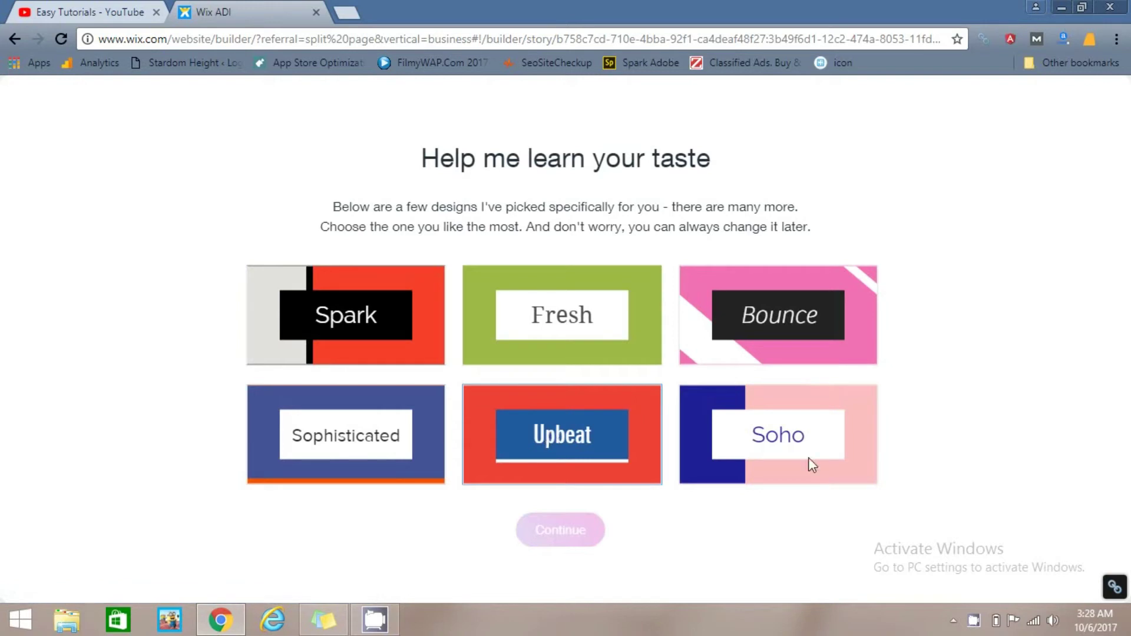
left_click(352, 330)
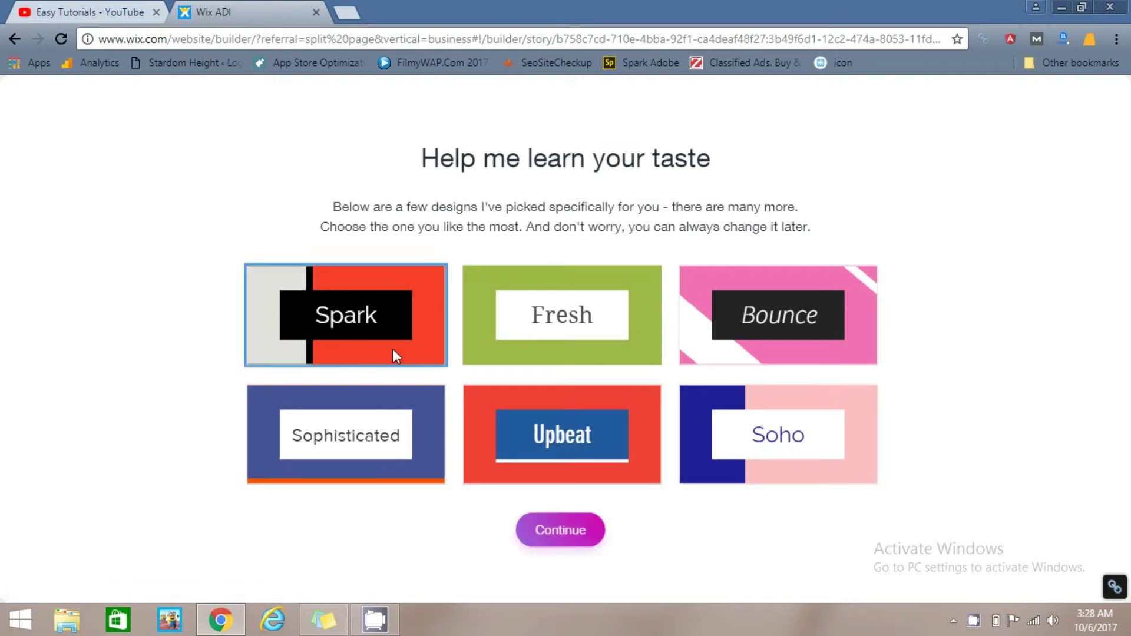
left_click(566, 529)
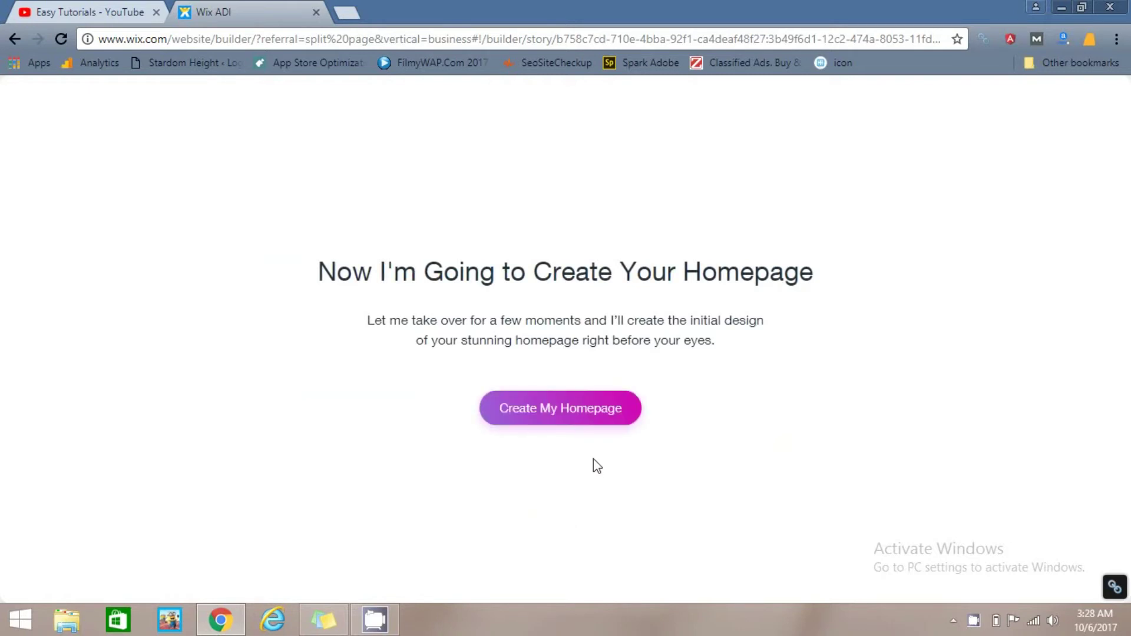
left_click(567, 426)
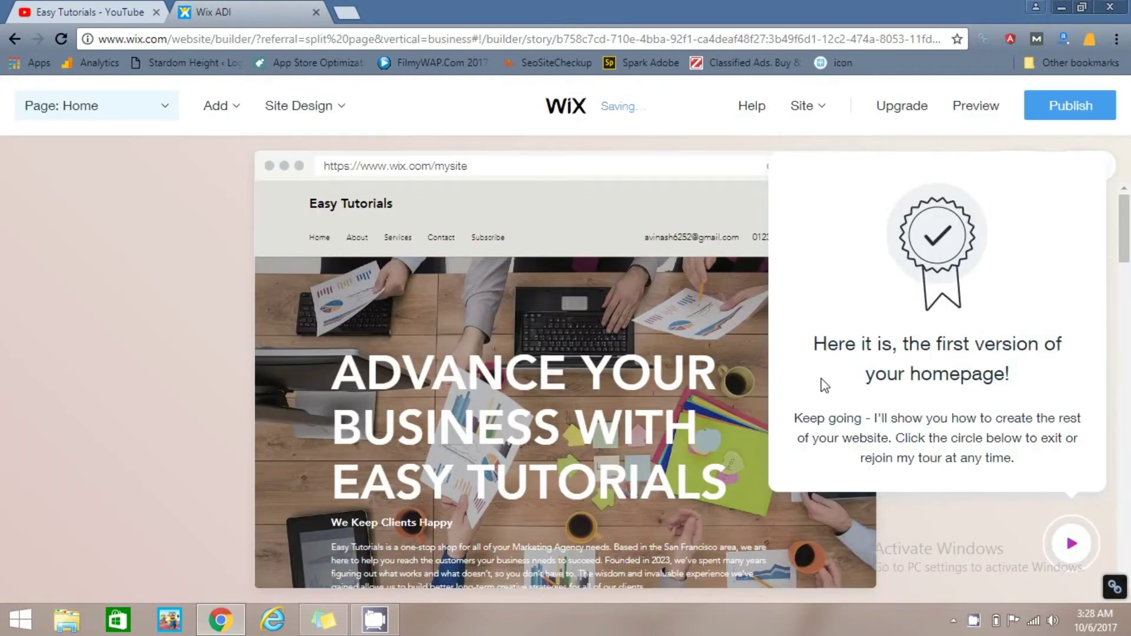
Change the header to the design with a red menu bar above the centred business name, and review the header's content settings
left_click(908, 143)
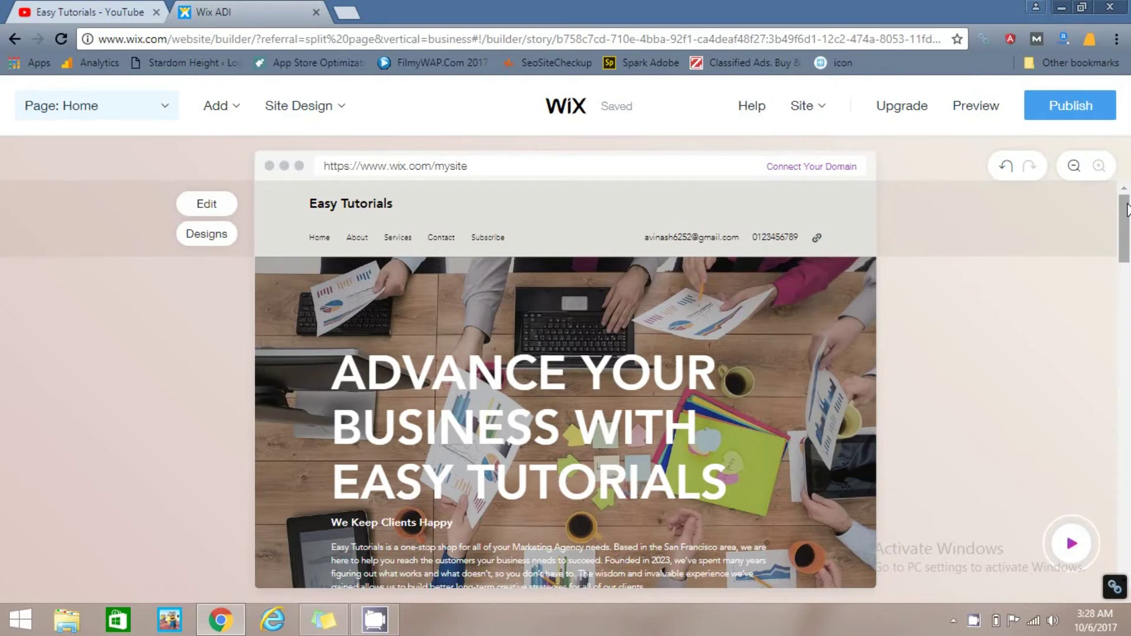
mouse_move(1127, 209)
left_mouse_down()
mouse_move(1128, 399)
mouse_move(1129, 211)
left_mouse_up()
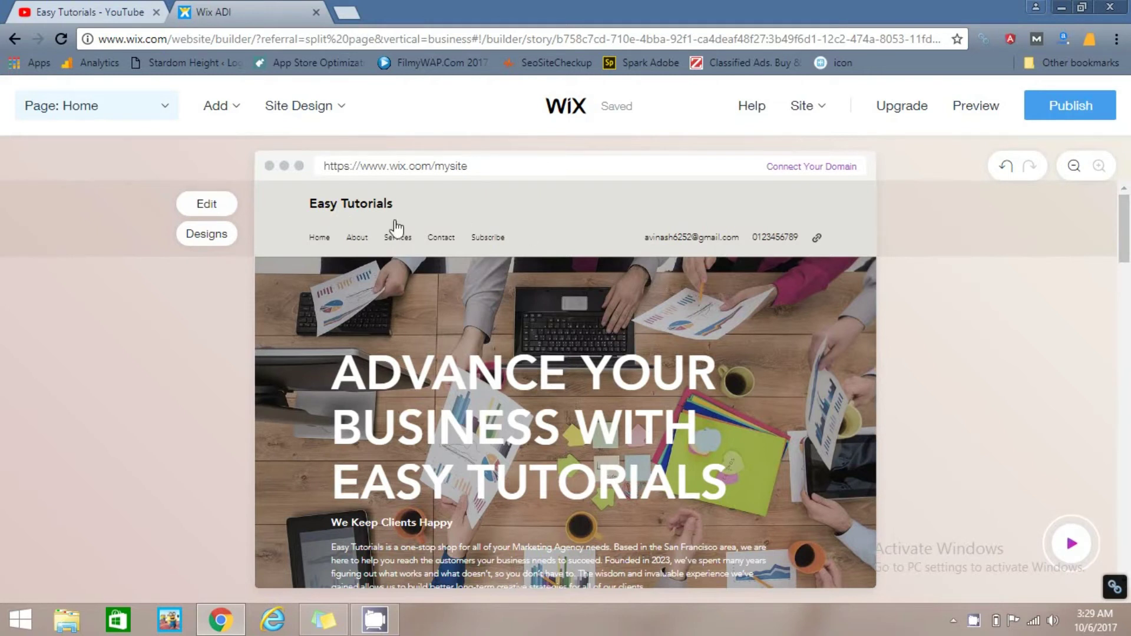
left_click(206, 237)
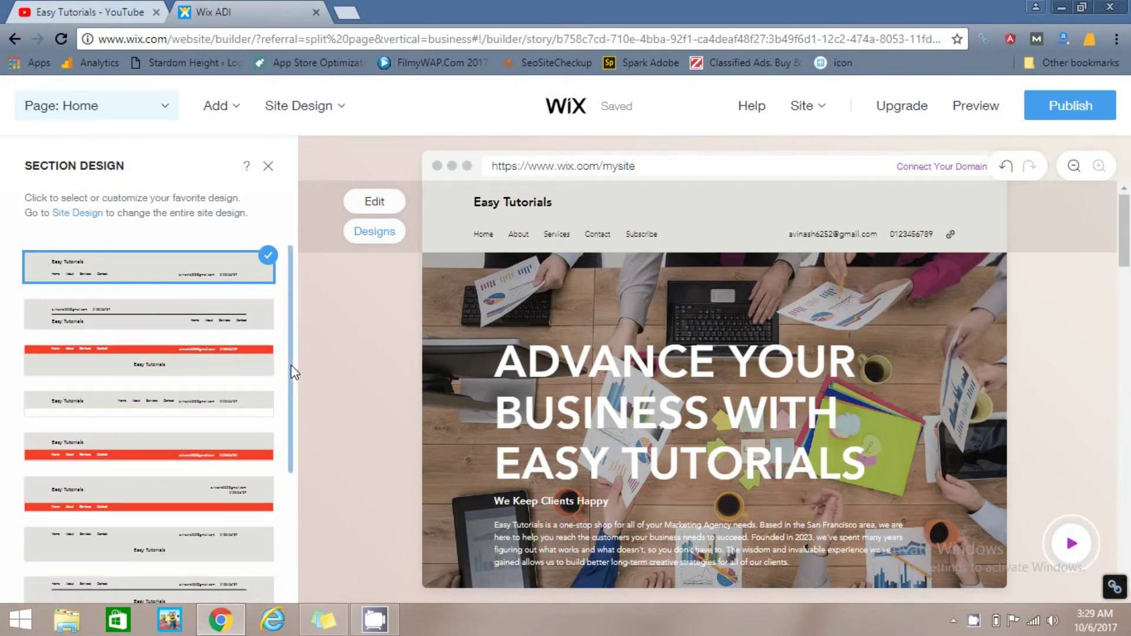
scroll(292, 406, "down", 1)
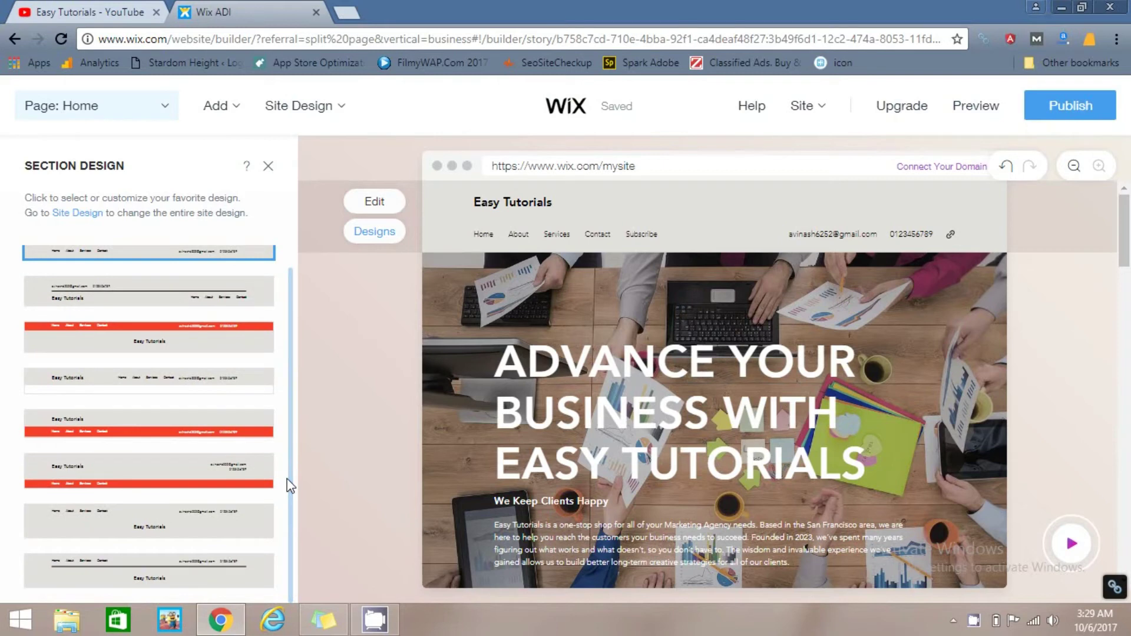
scroll(293, 406, "up", 1)
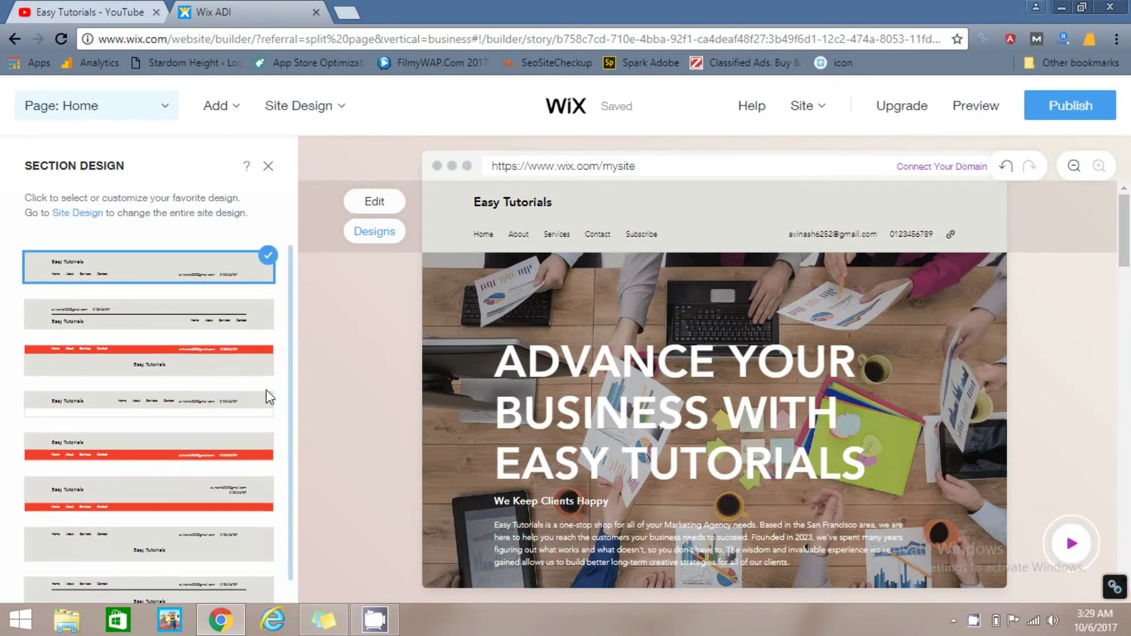
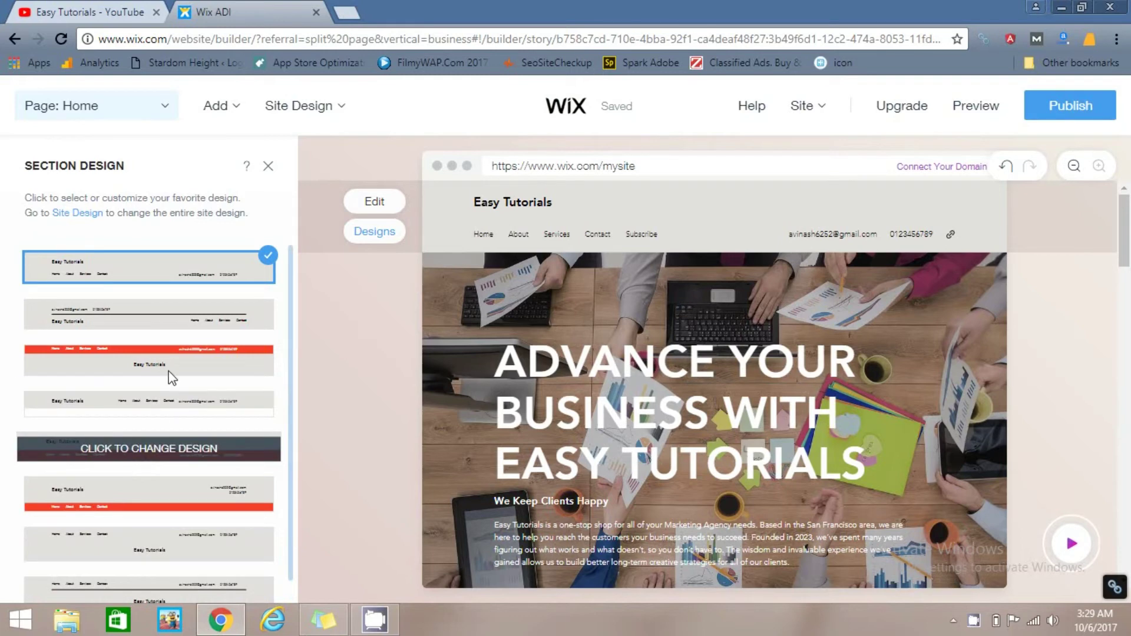
left_click(150, 365)
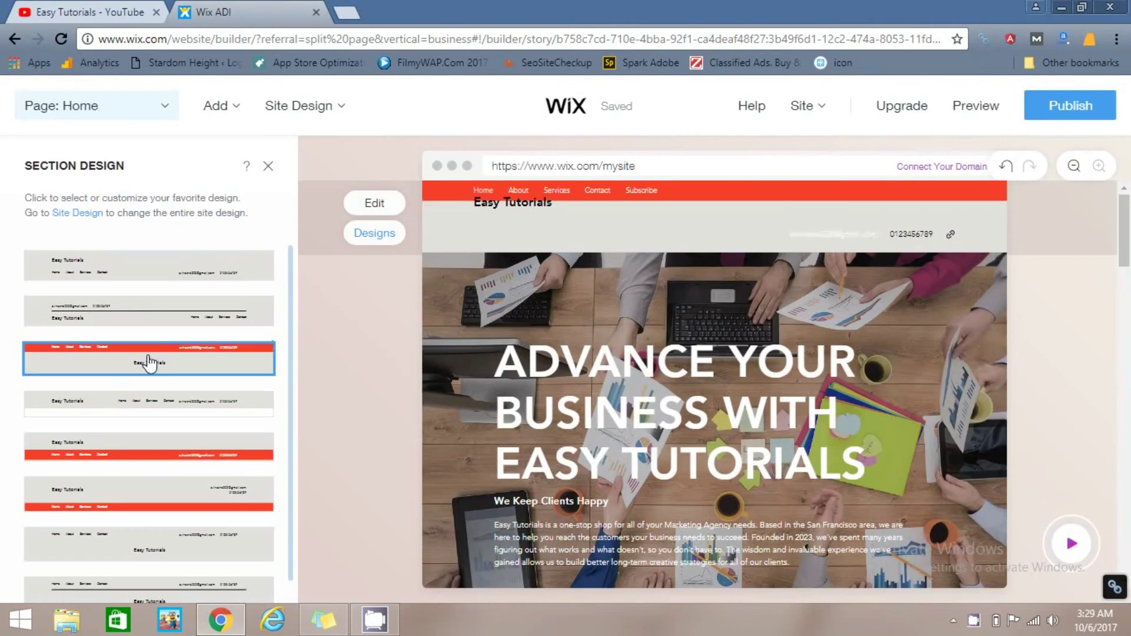
left_click(523, 220)
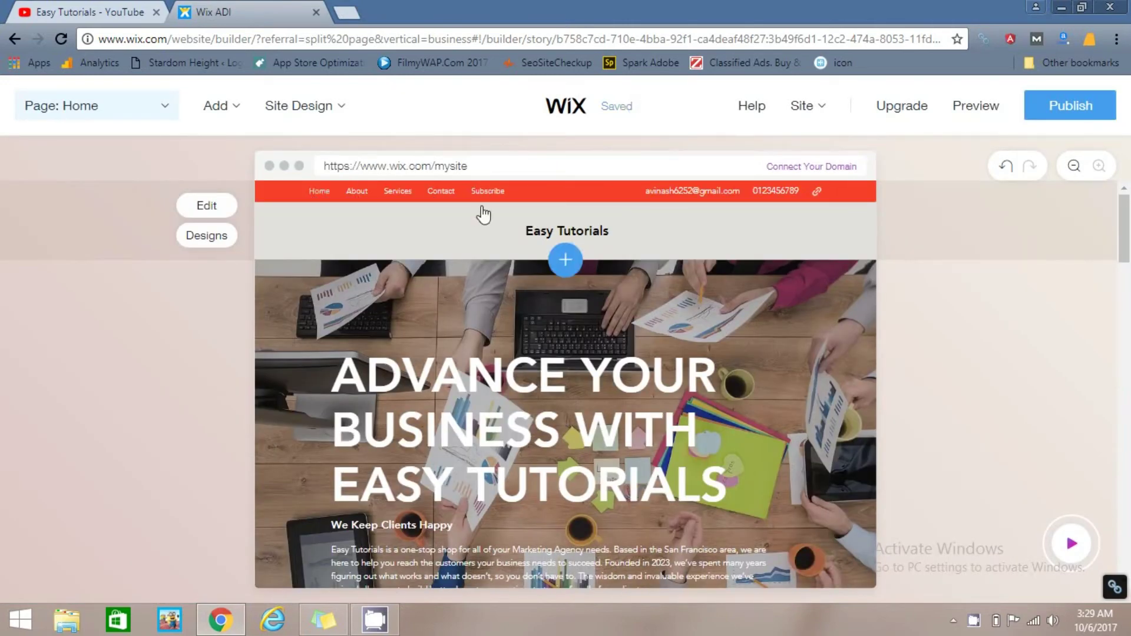
left_click(209, 210)
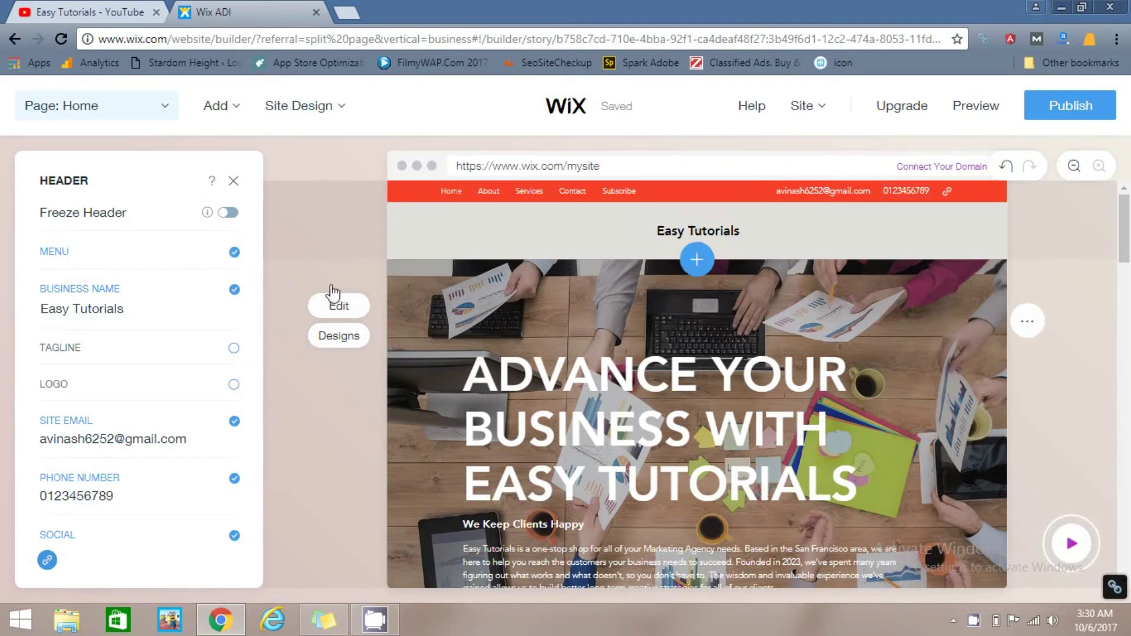
left_click(234, 182)
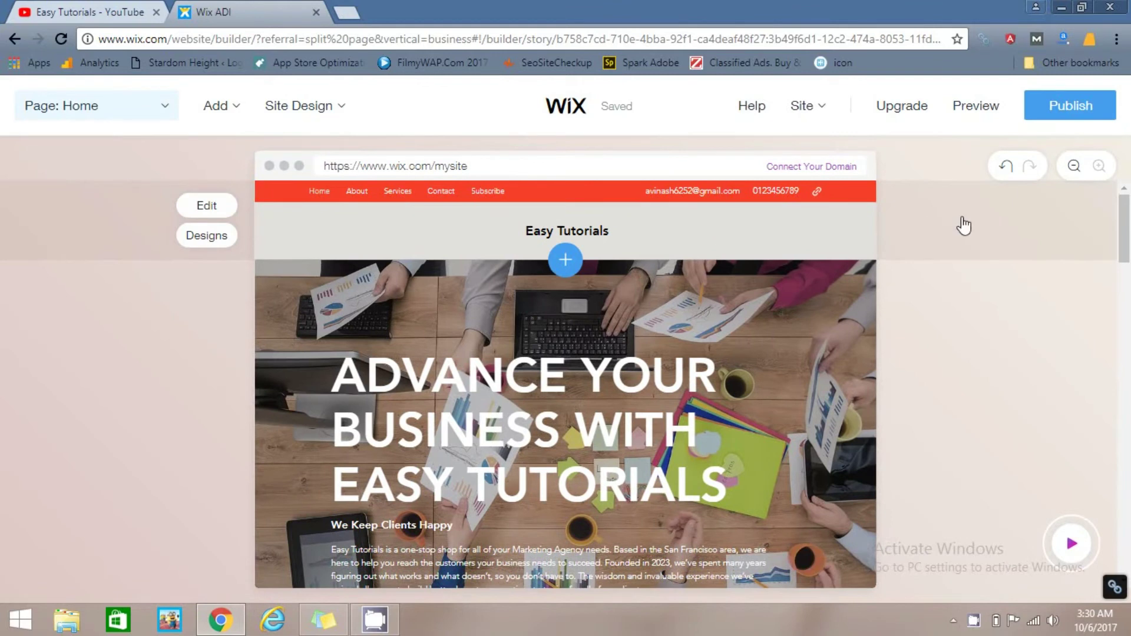
Change the welcome section to the design with a red title in a white box over the image, and open its content settings
mouse_move(1128, 228)
left_mouse_down()
mouse_move(1127, 252)
mouse_move(1128, 240)
left_mouse_up()
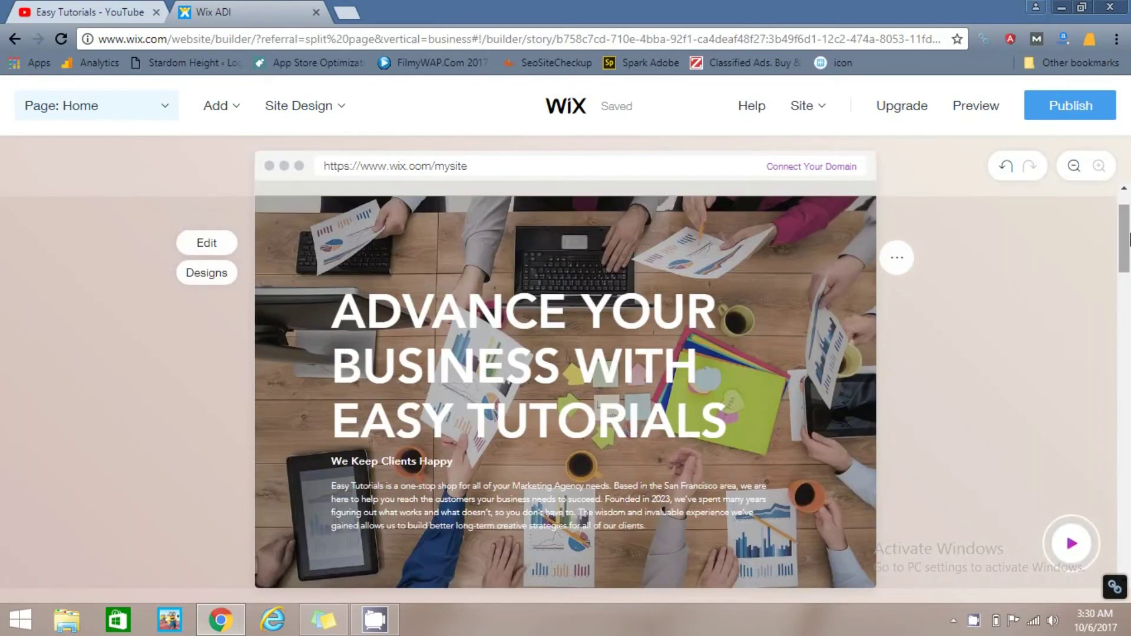
left_click(207, 272)
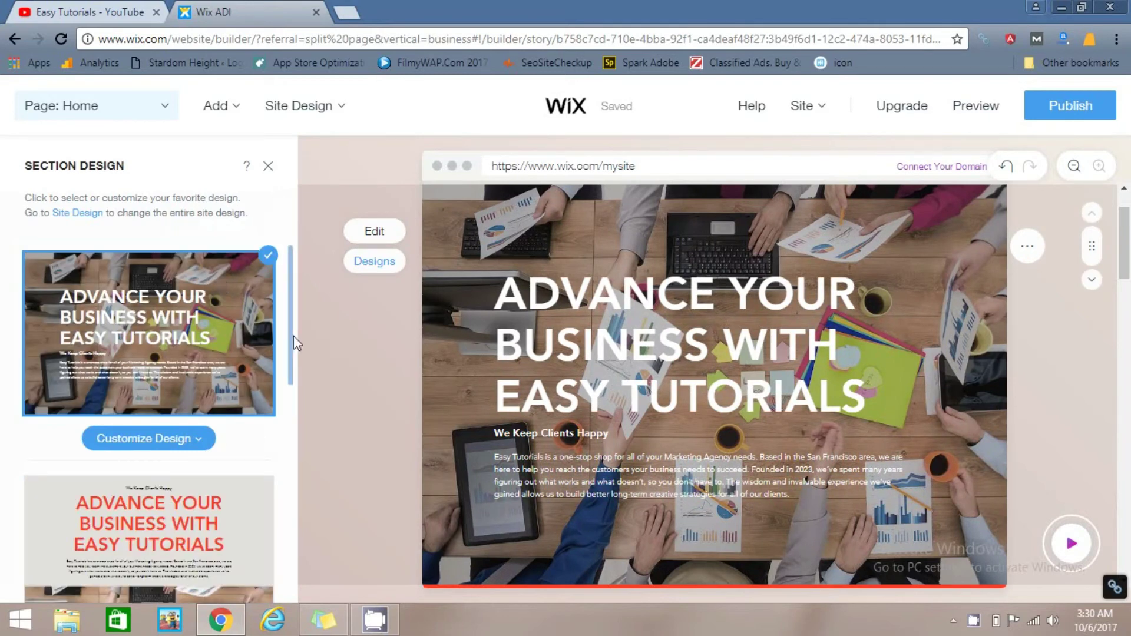
left_click_drag(291, 331, 296, 384)
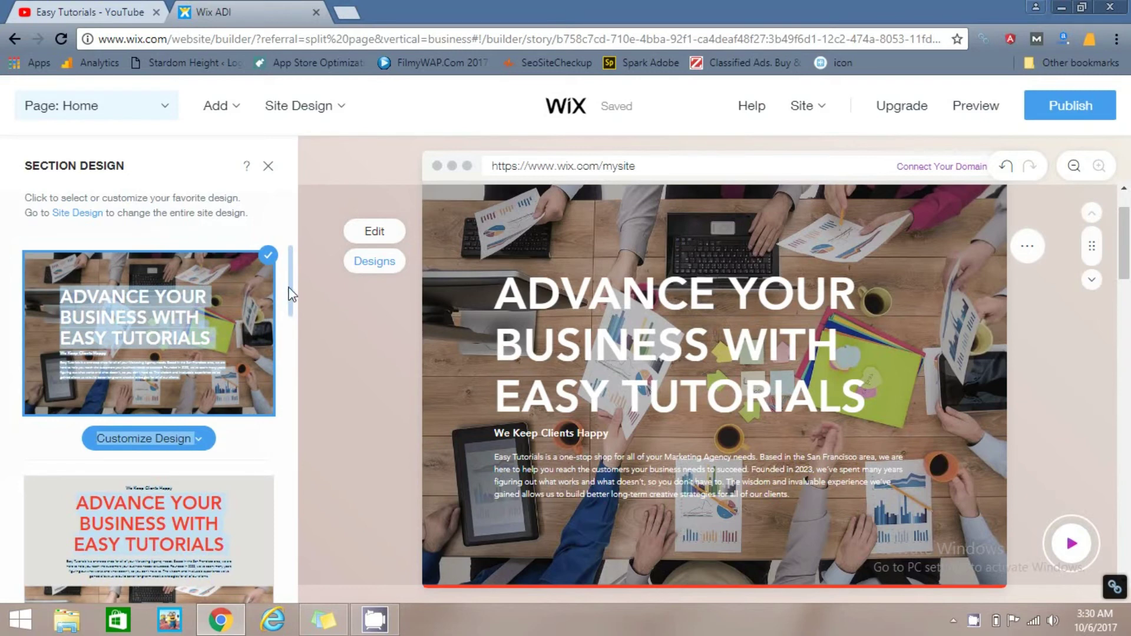
left_click_drag(291, 288, 296, 373)
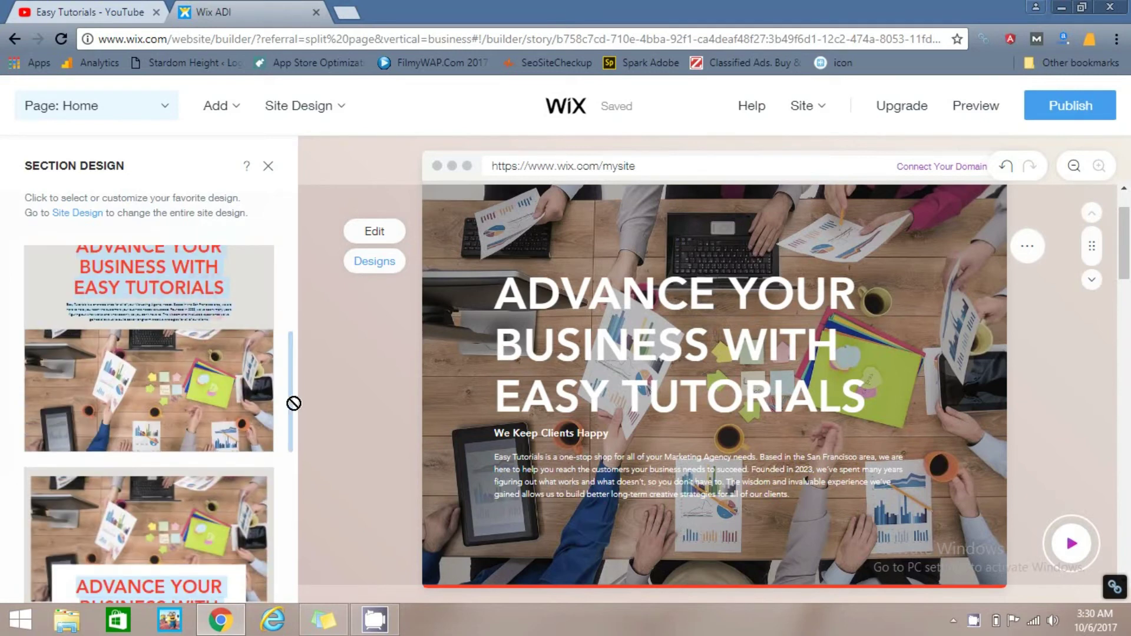
mouse_move(289, 401)
left_mouse_down()
mouse_move(299, 545)
mouse_move(294, 389)
left_mouse_up()
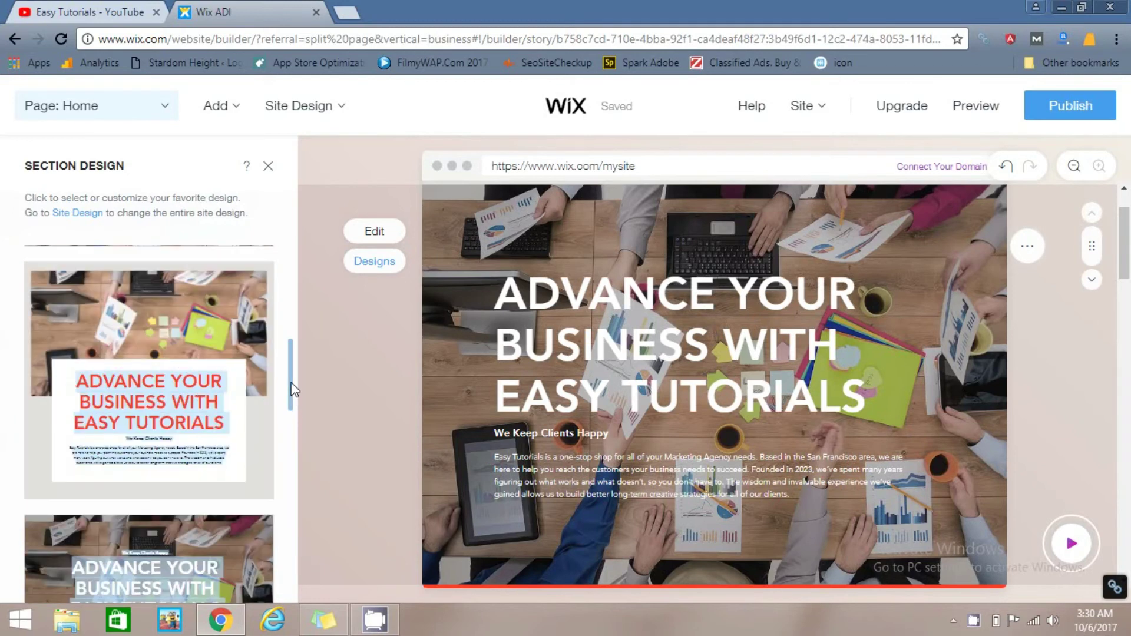
left_click(152, 350)
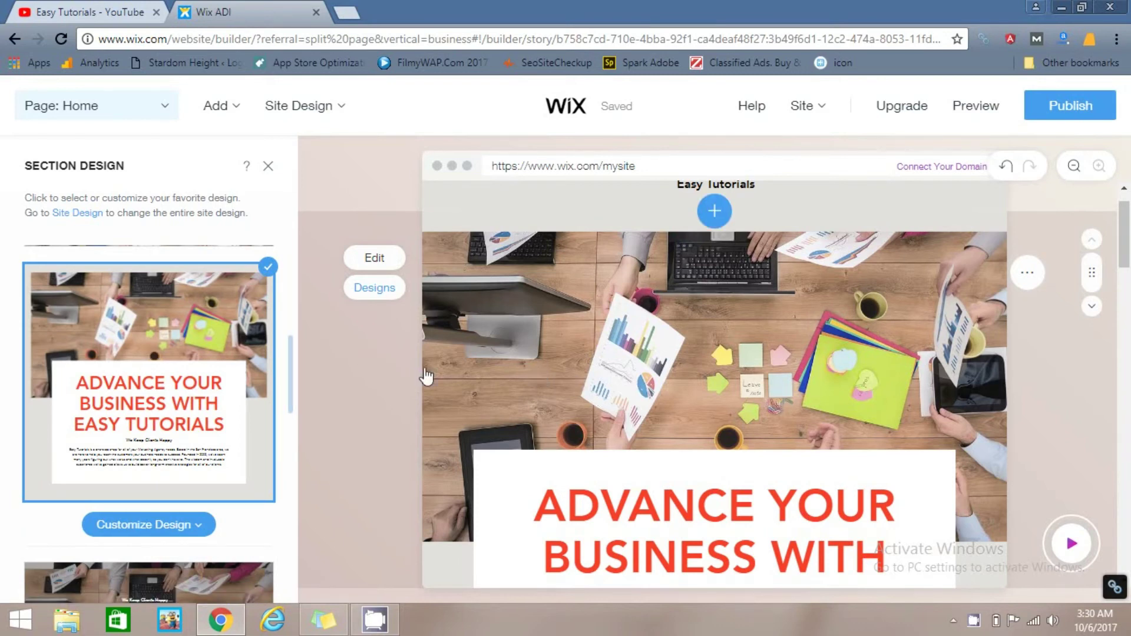
left_click(397, 381)
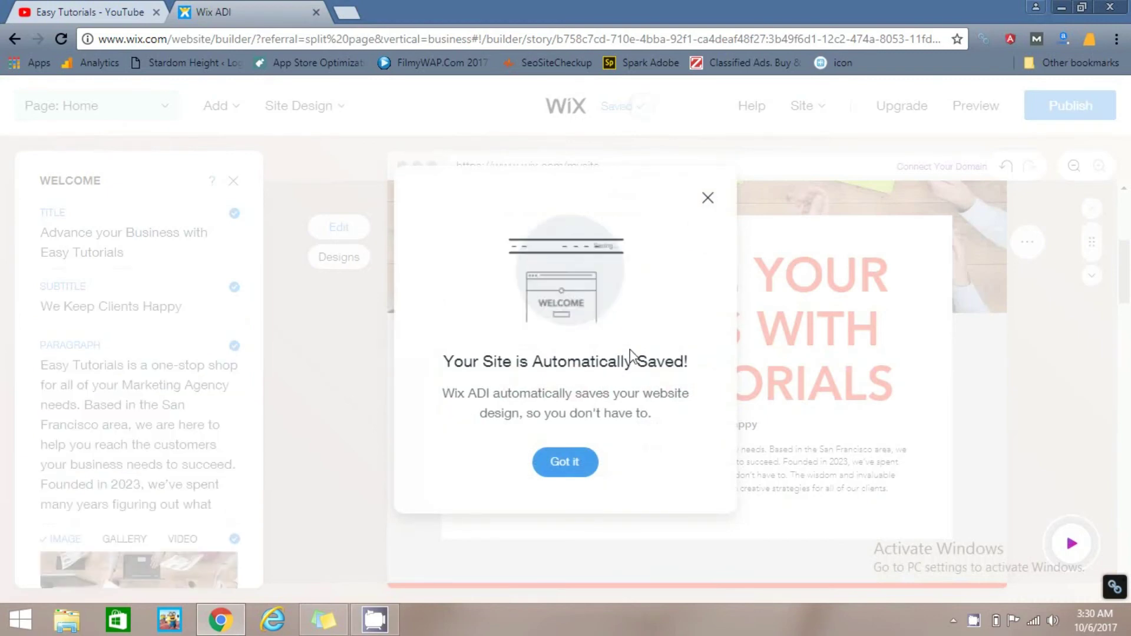
left_click(578, 469)
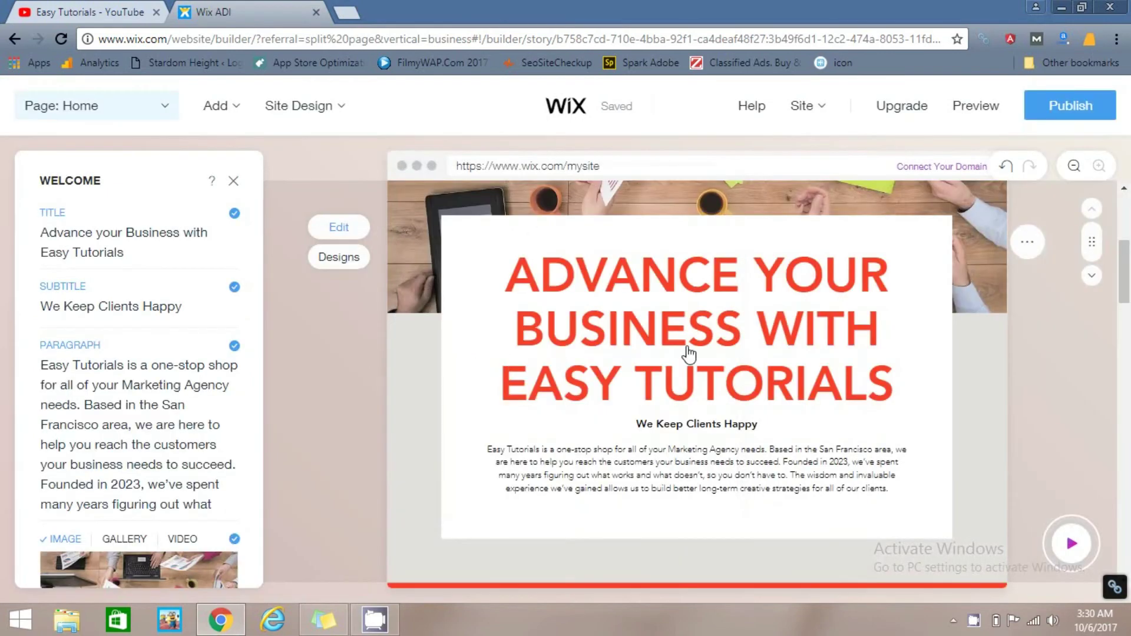
Look through the homepage sections, from Who We Are and the services down to the contact form, Subscribe section and footer
scroll(384, 379, "down", 7)
scroll(450, 366, "down", 3)
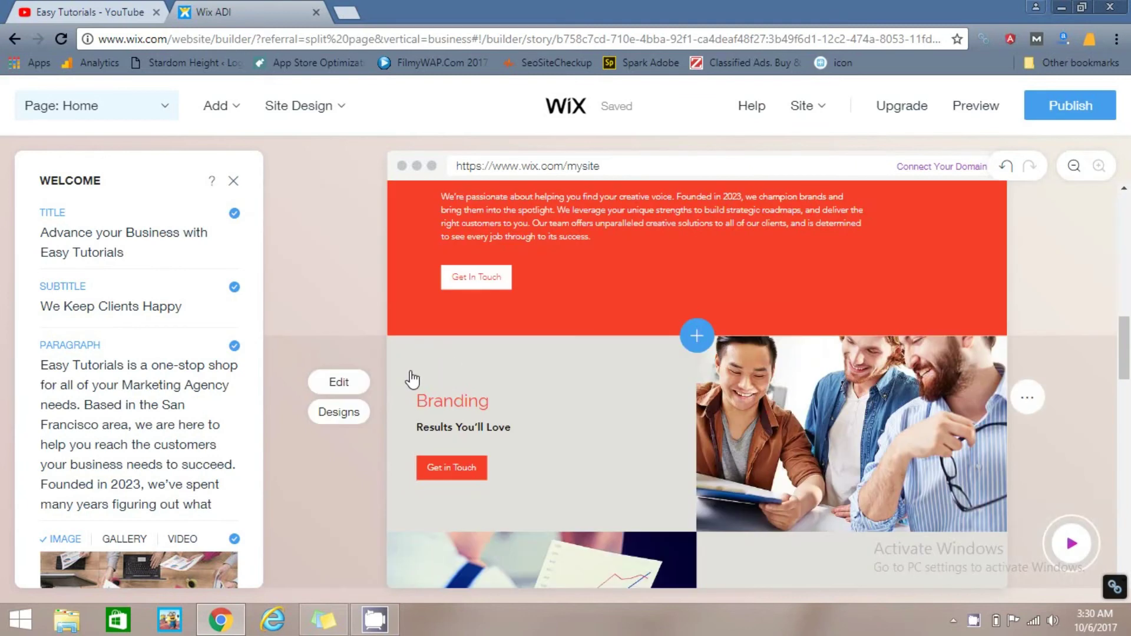
scroll(454, 359, "up", 2)
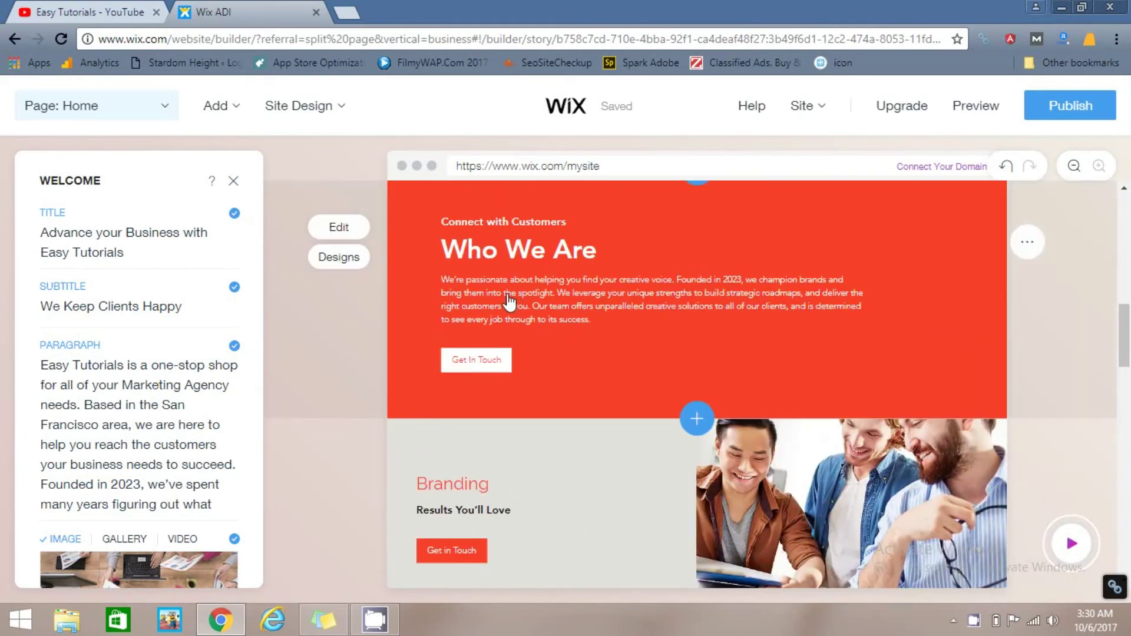
scroll(510, 304, "up", 3)
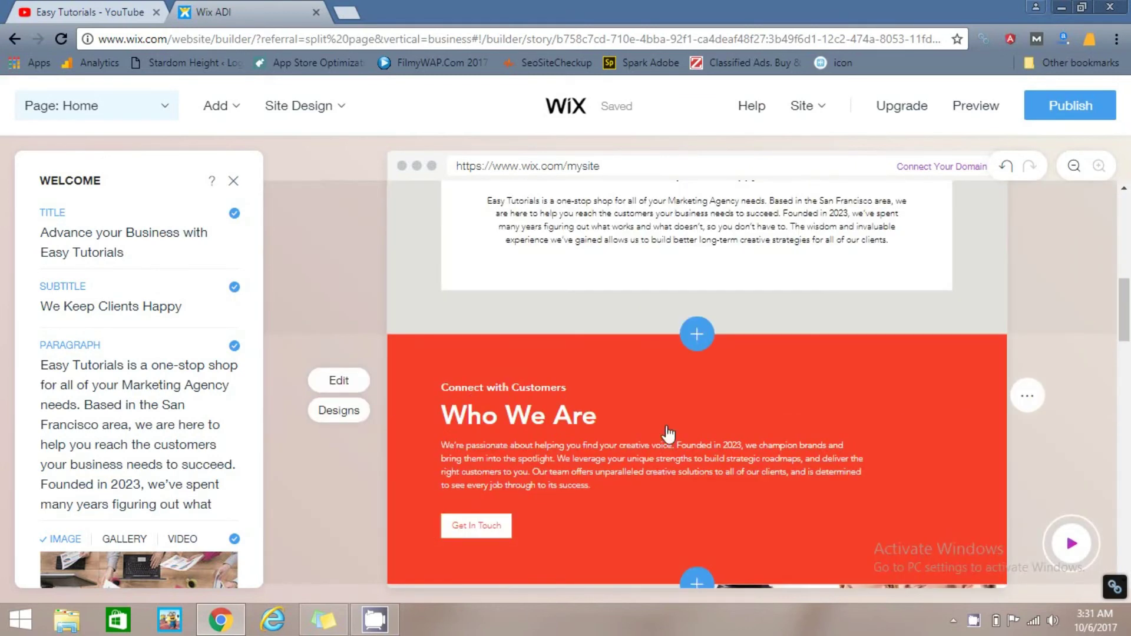
scroll(636, 433, "down", 3)
scroll(638, 433, "down", 3)
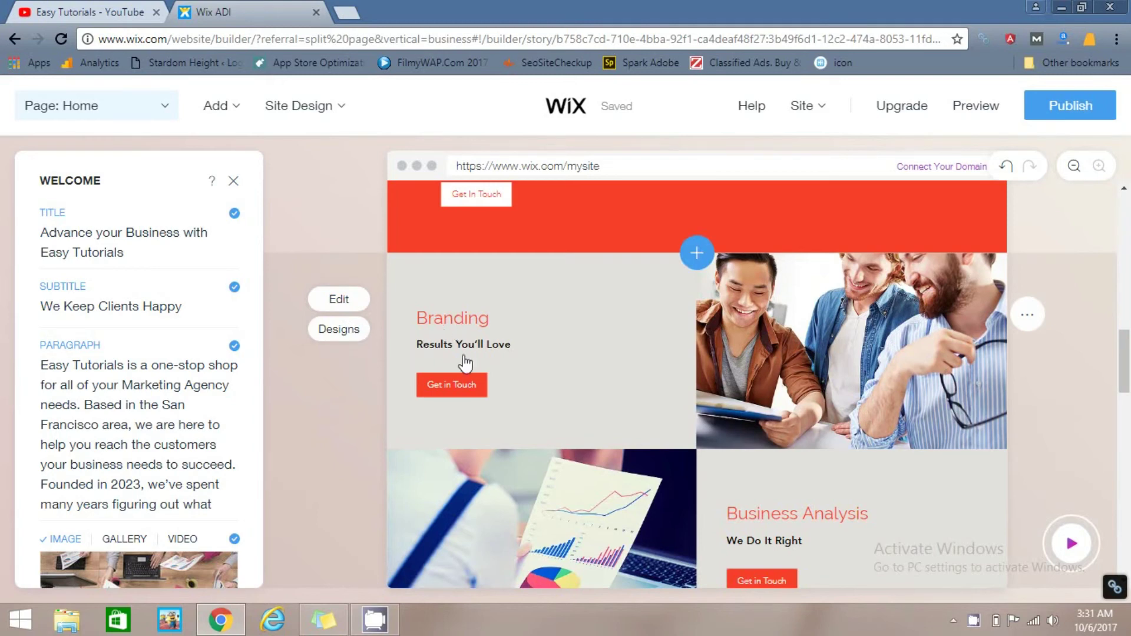
scroll(462, 361, "up", 3)
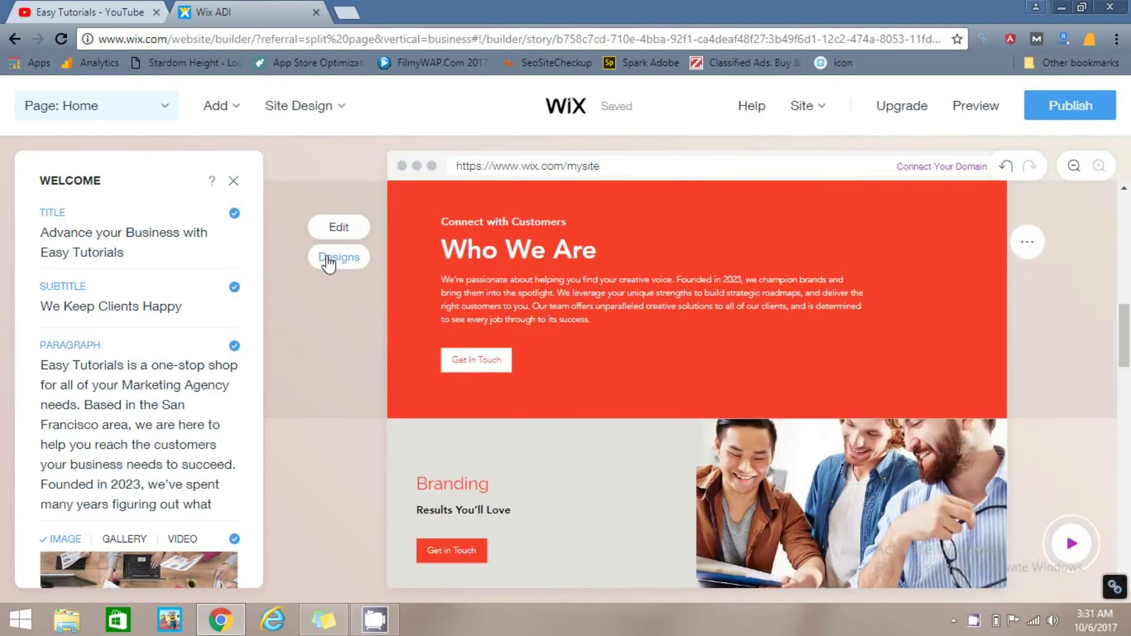
scroll(673, 421, "down", 10)
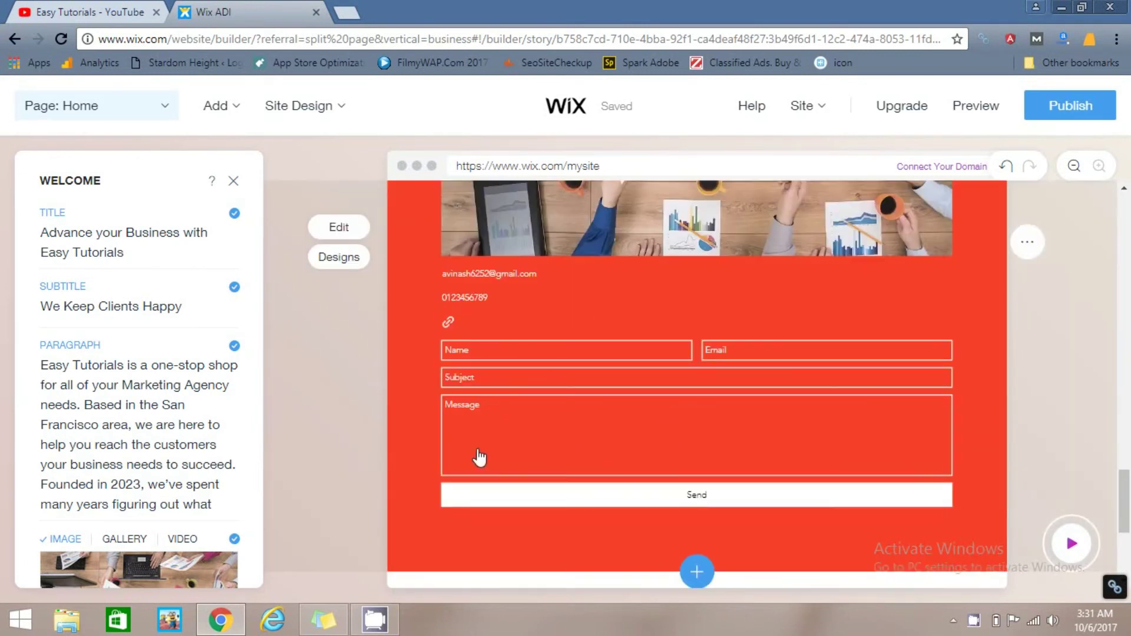
scroll(406, 434, "down", 5)
scroll(407, 433, "up", 3)
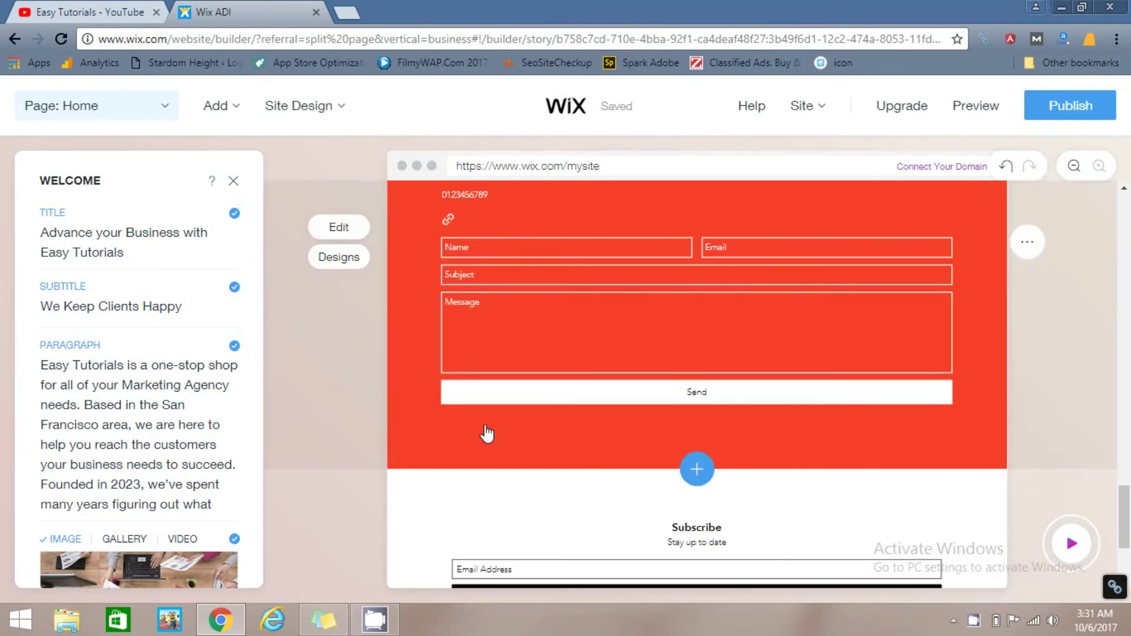
scroll(471, 424, "down", 3)
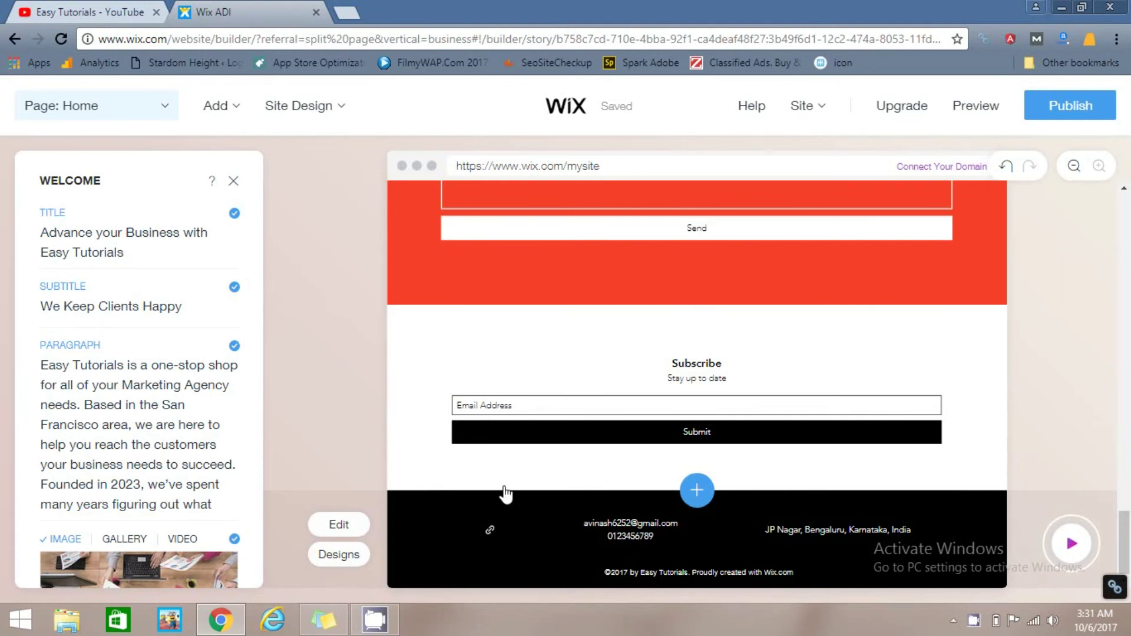
scroll(420, 456, "up", 3)
scroll(418, 457, "down", 3)
scroll(353, 433, "up", 15)
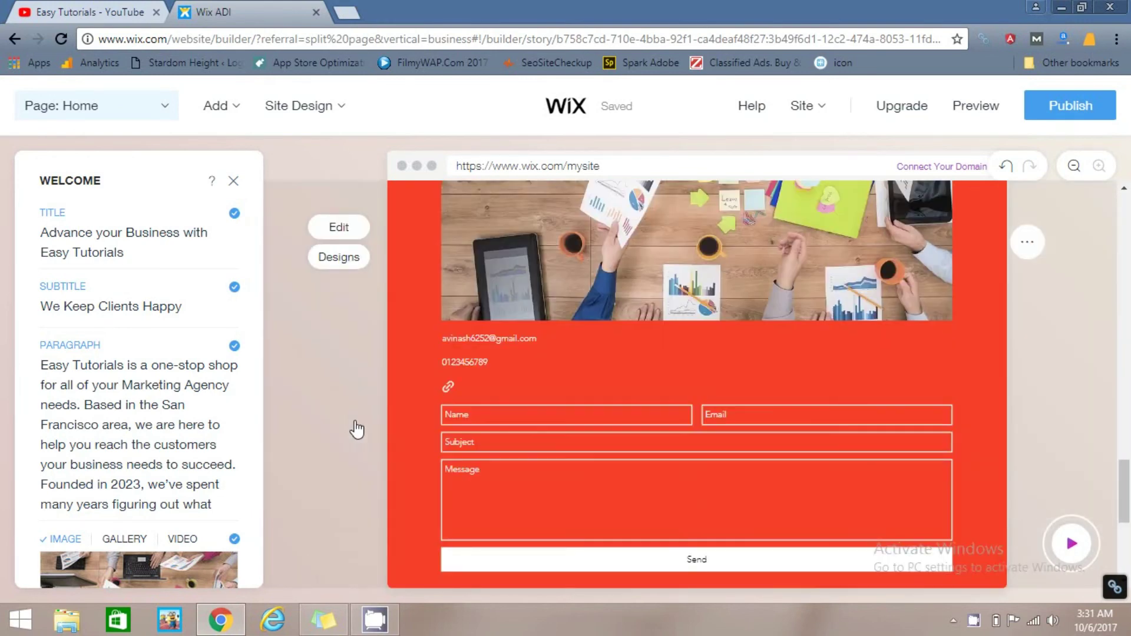
scroll(361, 427, "up", 15)
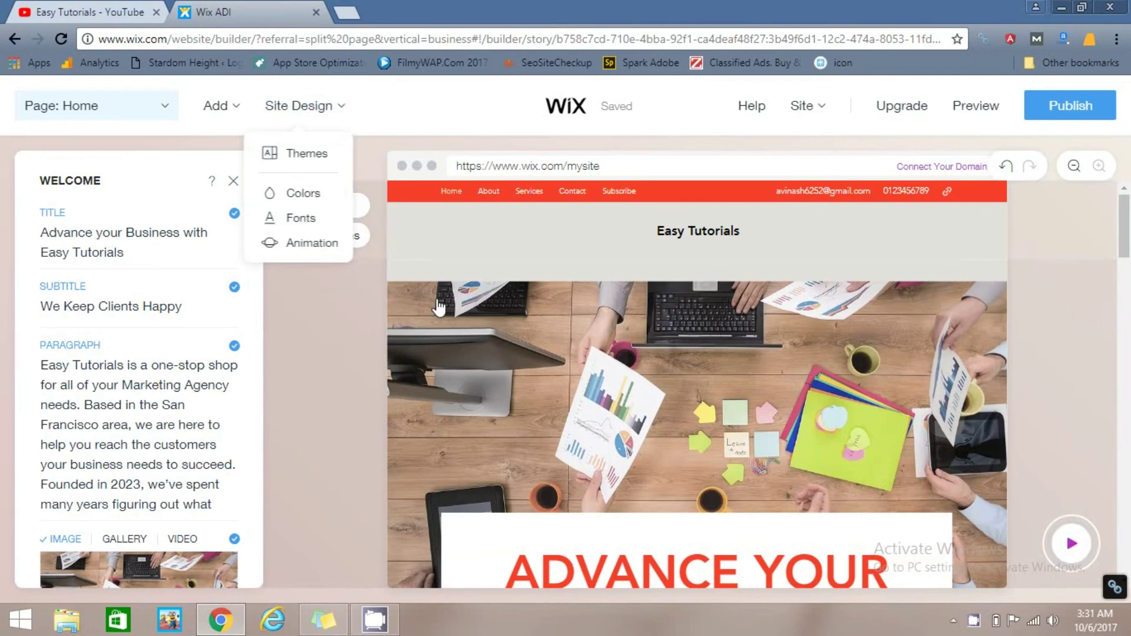
Check the options for adding a section or page, and look over the header's content settings and the welcome section
mouse_move(221, 118)
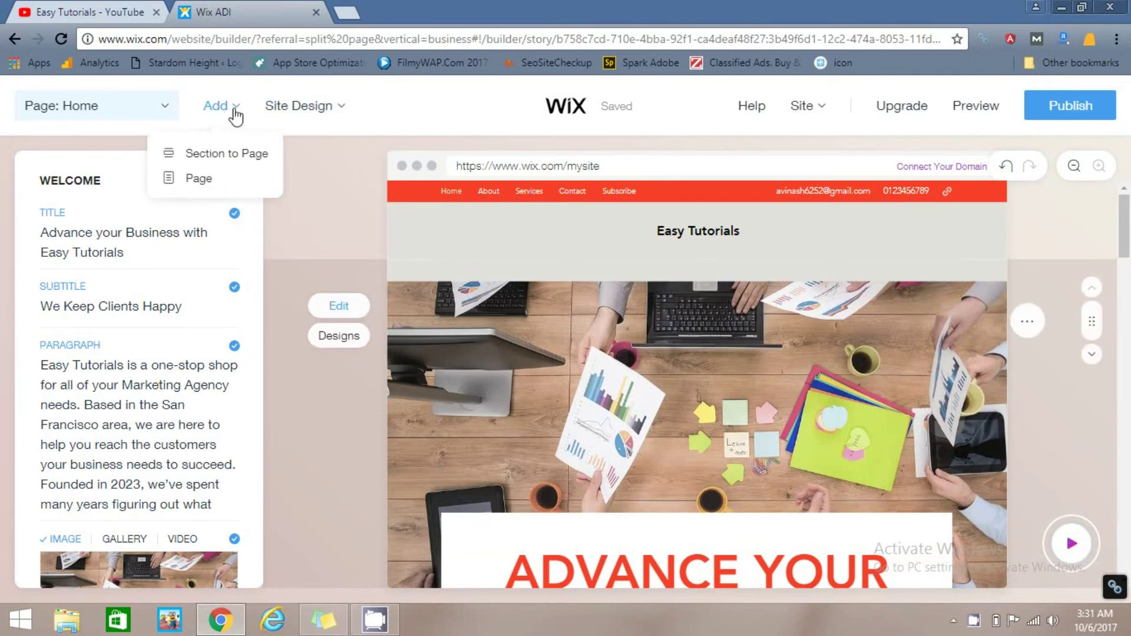
left_click(200, 185)
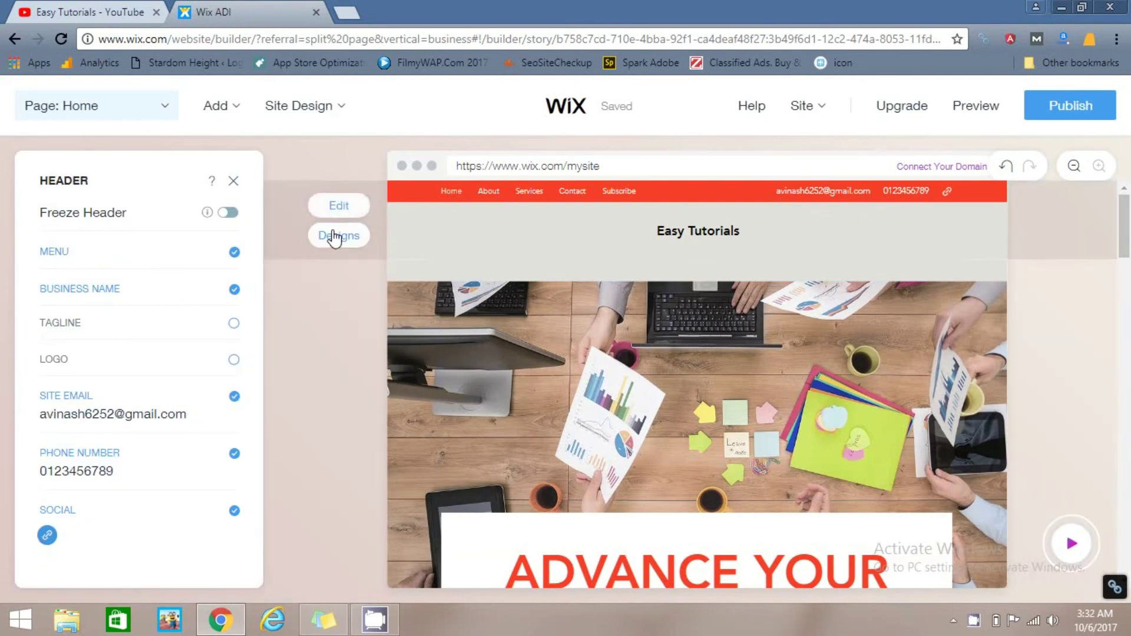
scroll(783, 388, "down", 5)
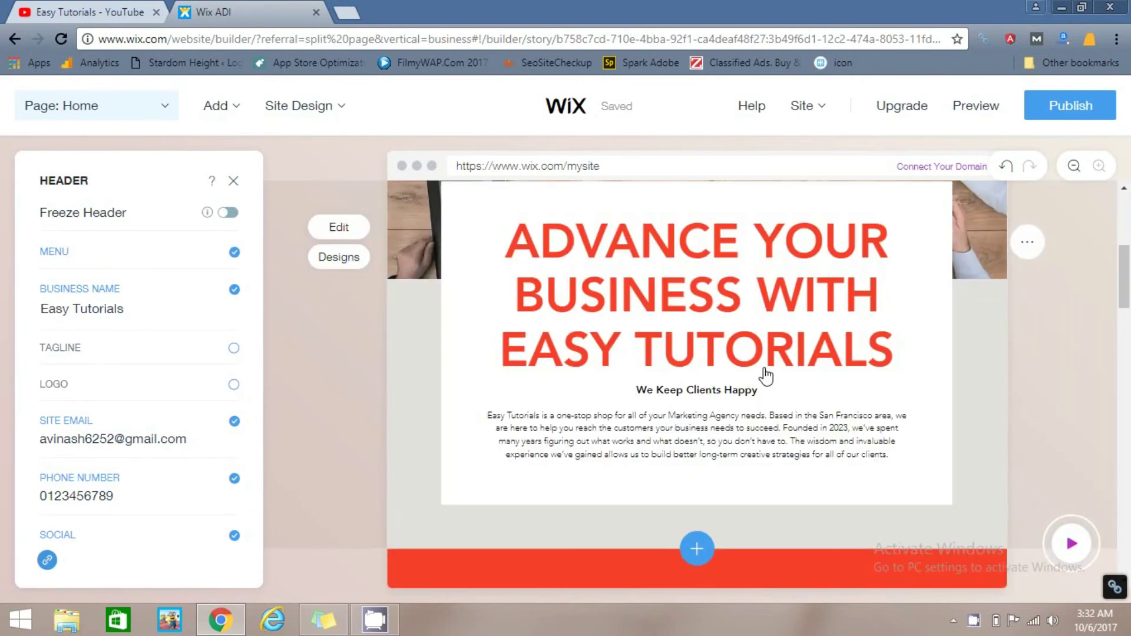
scroll(804, 399, "up", 4)
scroll(804, 399, "up", 2)
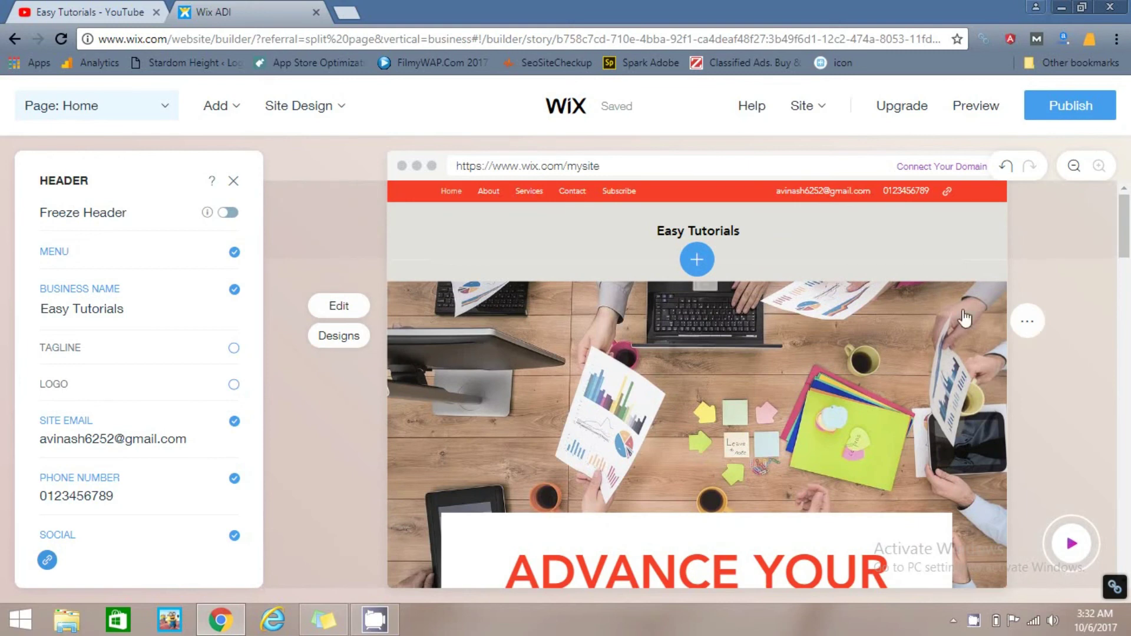
Publish the site on the free Wix.com domain, using the owner's first name as the ending of the site address
left_click(1072, 112)
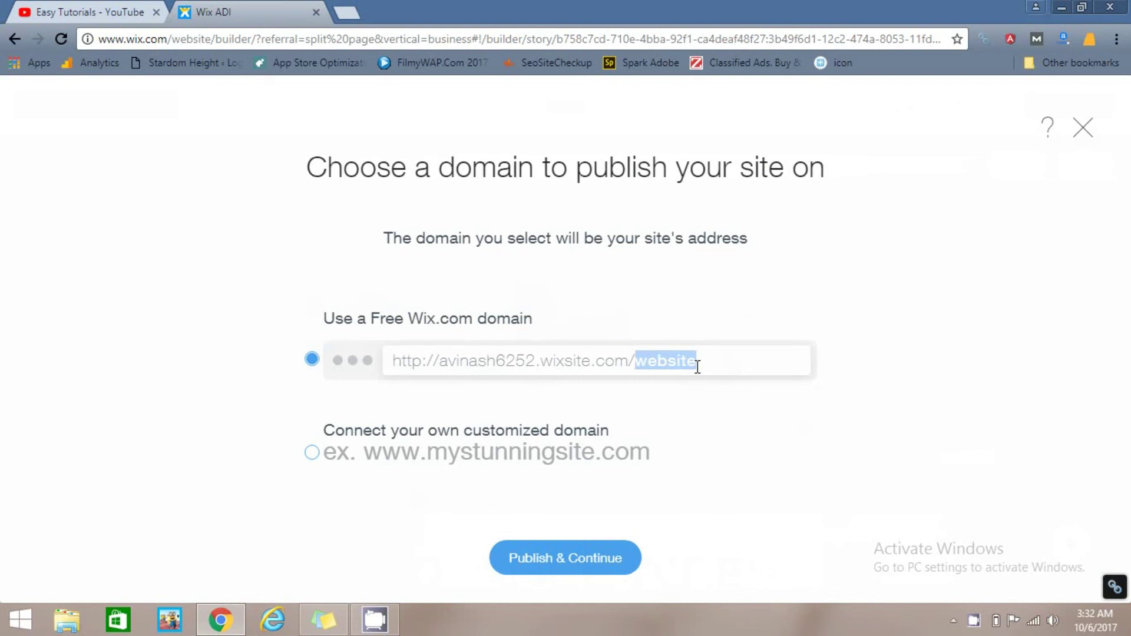
type("avinash")
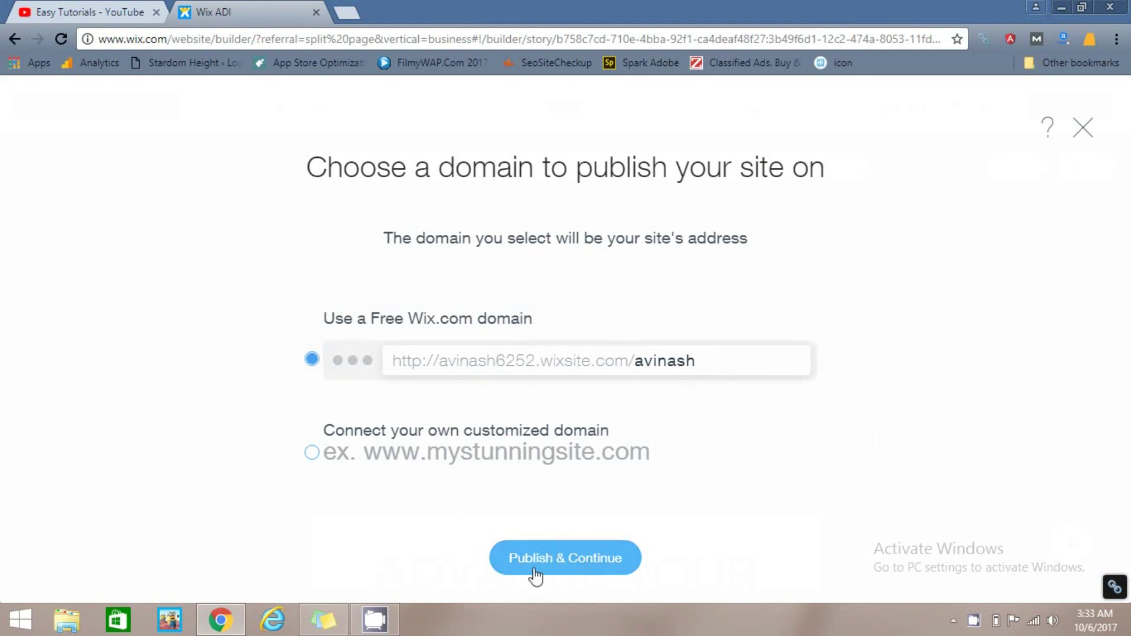
left_click(591, 570)
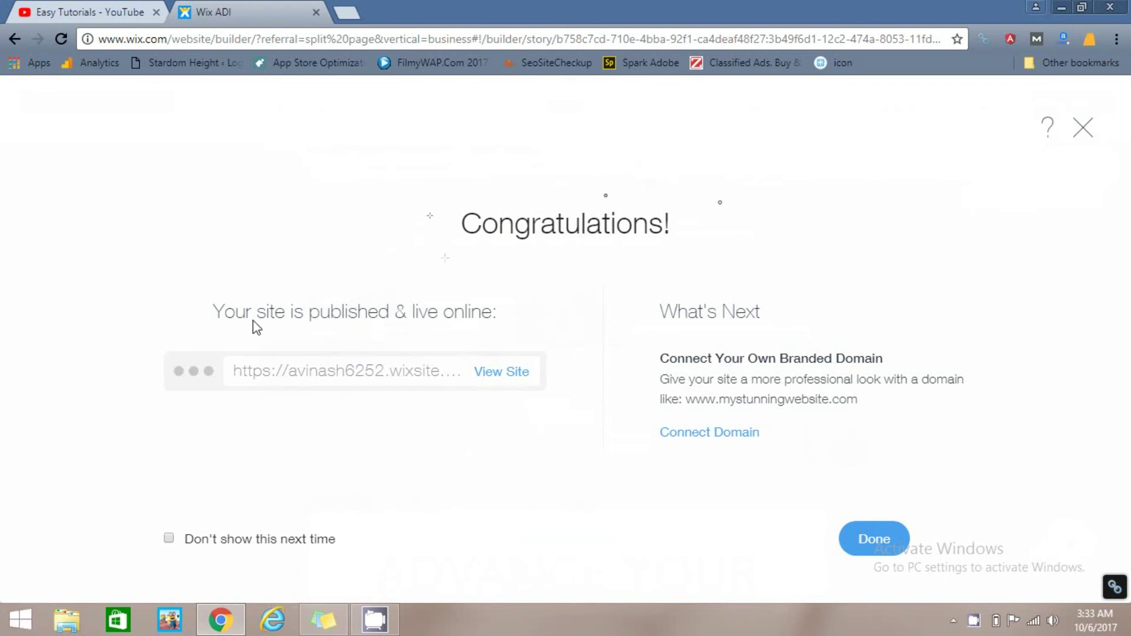
Open the published site in a new browser tab and switch to it
right_click(505, 372)
left_click(526, 383)
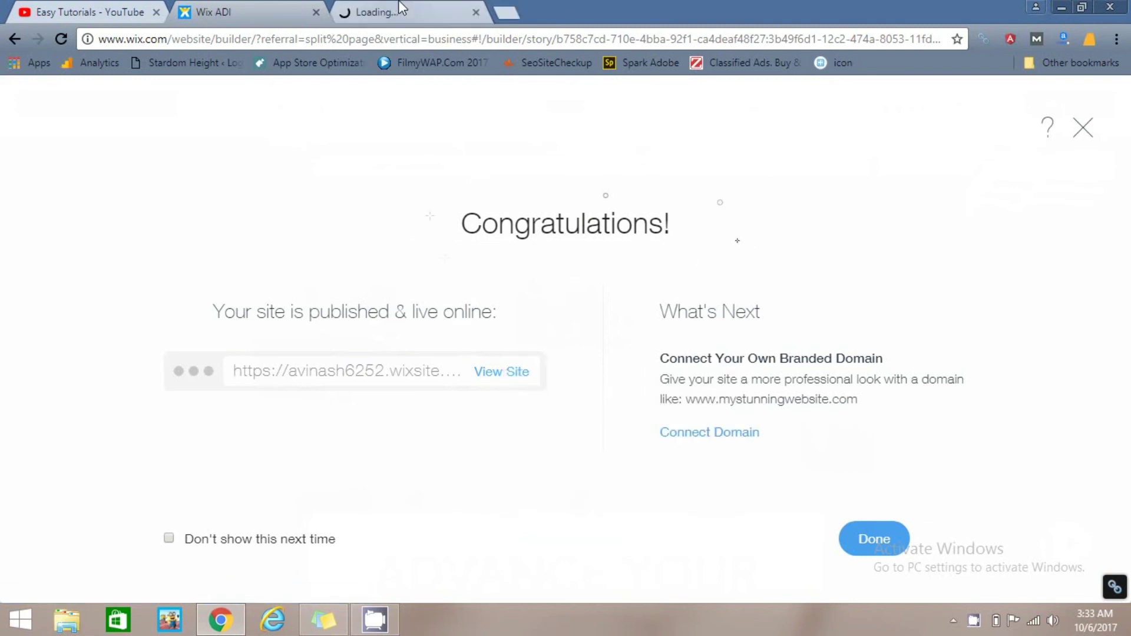
left_click(401, 9)
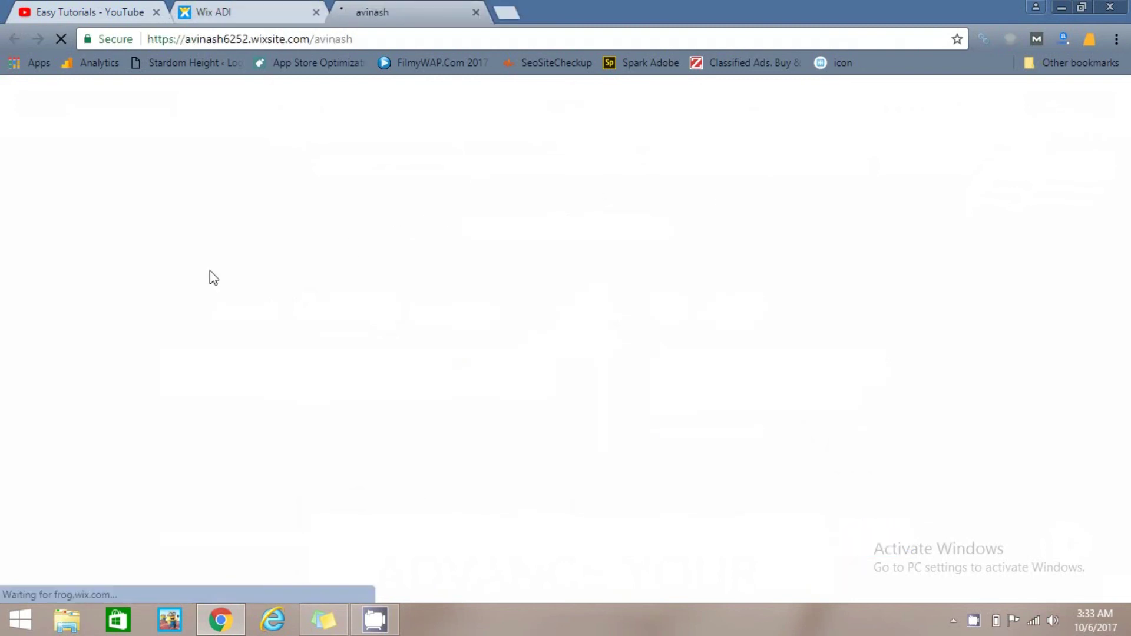